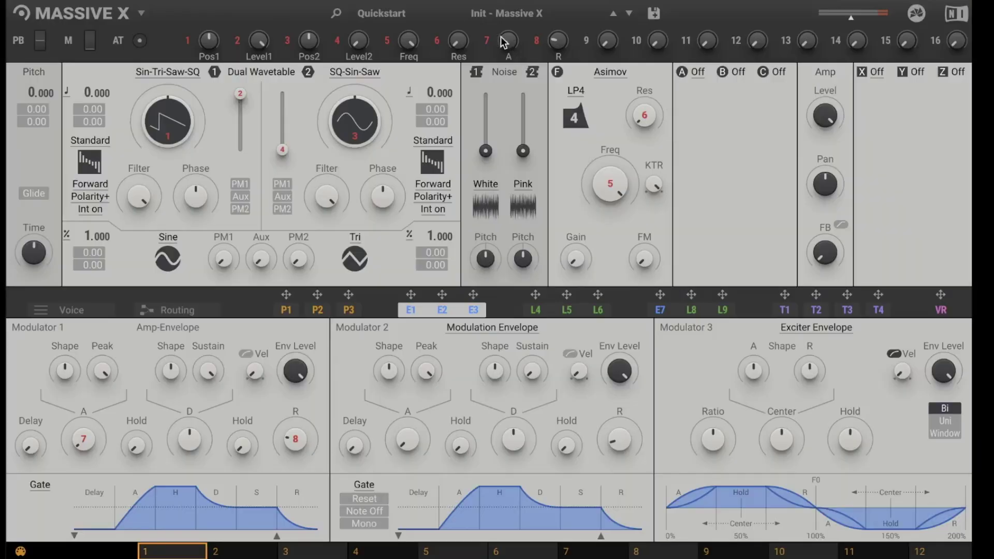
Step: Load the Resolute preset from the Bass category of the preset browser
{"action": "left_click", "coordinate": [515, 17]}
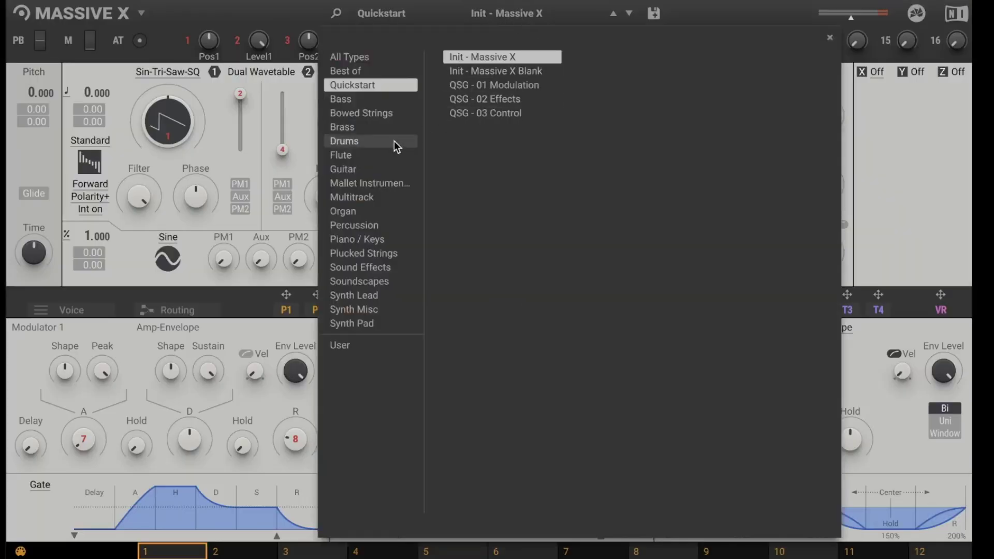
{"action": "left_click", "coordinate": [350, 103]}
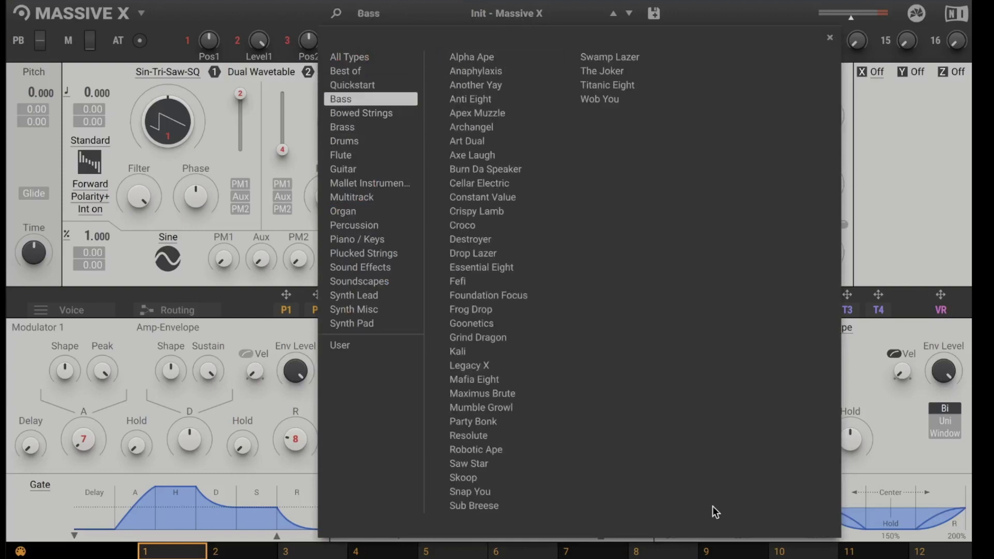
{"action": "left_click", "coordinate": [482, 441]}
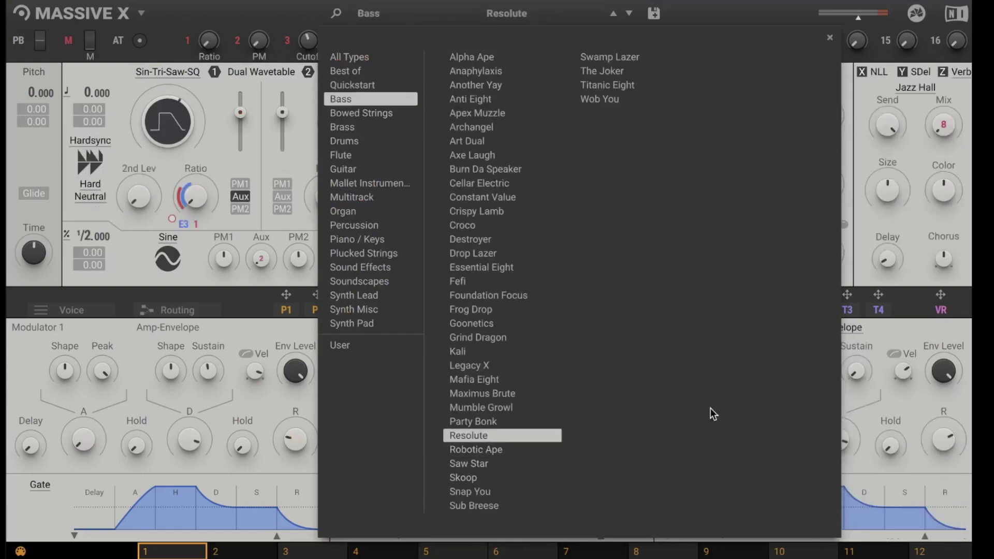
{"action": "left_click", "coordinate": [926, 405]}
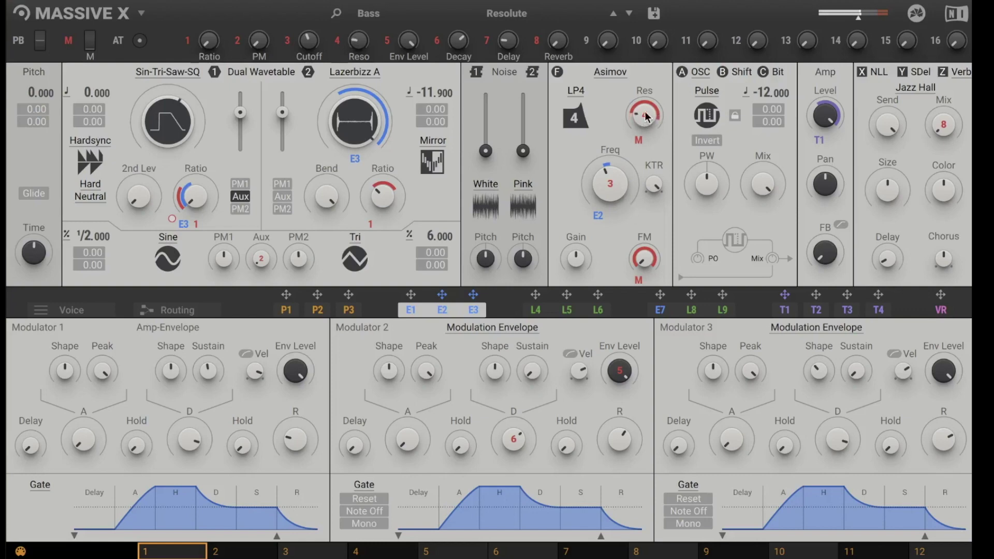
Step: Sweep the Asimov filter's Freq knob and leave it slightly turned up
{"action": "mouse_move", "coordinate": [611, 189]}
{"action": "left_mouse_down"}
{"action": "mouse_move", "coordinate": [611, 176]}
{"action": "mouse_move", "coordinate": [612, 185]}
{"action": "left_mouse_up"}
Step: Assign Performer P1 to the Asimov filter frequency and set its modulation amount
{"action": "left_click_drag", "start_coordinate": [284, 297], "coordinate": [485, 280]}
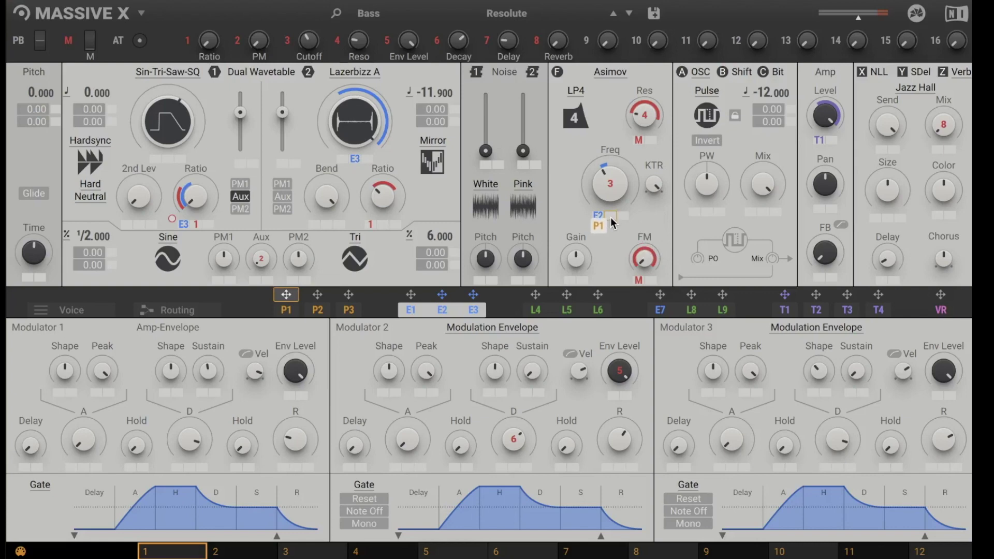
{"action": "left_click_drag", "start_coordinate": [611, 217], "coordinate": [611, 218]}
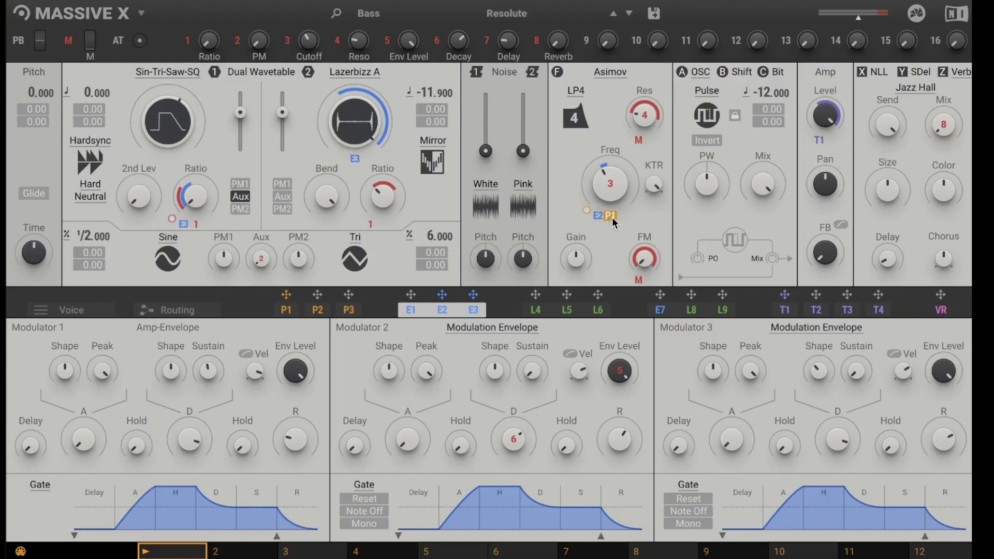
{"action": "left_click_drag", "start_coordinate": [611, 215], "coordinate": [610, 206]}
Step: In the P1 editor, draw a curve starting high, dipping to minimum at 1.2, peaking at 1.4
{"action": "left_click", "coordinate": [290, 312]}
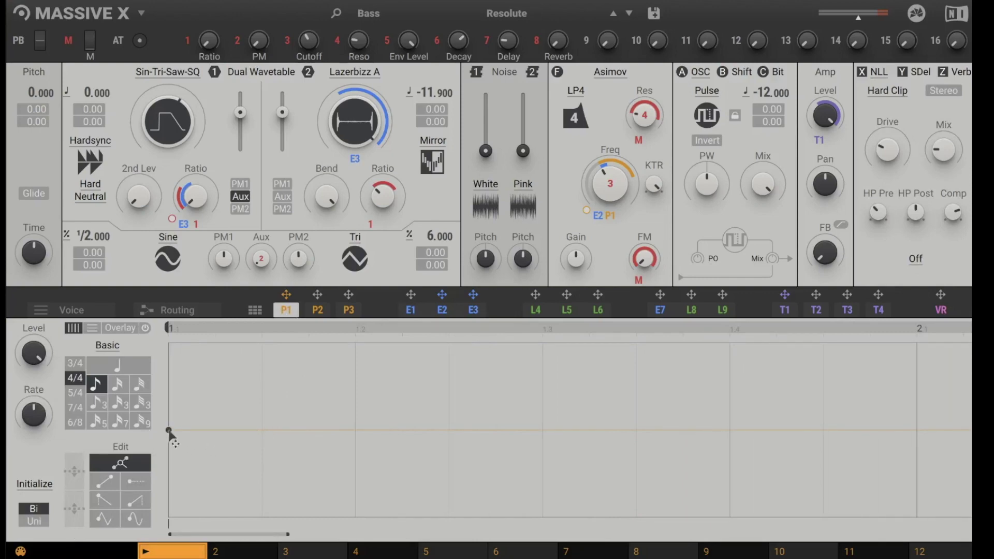
{"action": "left_click_drag", "start_coordinate": [169, 431], "coordinate": [169, 353]}
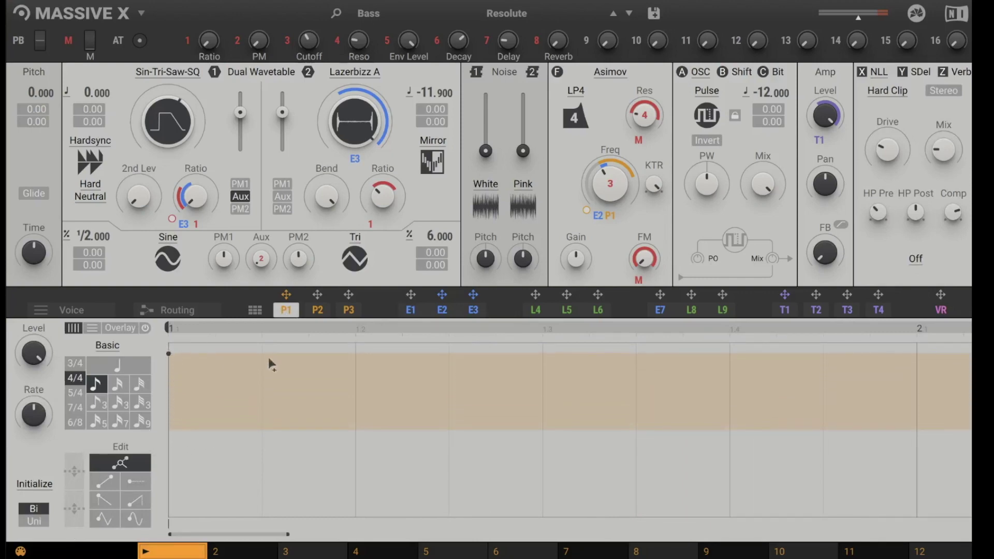
{"action": "left_click", "coordinate": [500, 358]}
{"action": "left_click_drag", "start_coordinate": [543, 353], "coordinate": [169, 364]}
{"action": "left_click", "coordinate": [356, 368]}
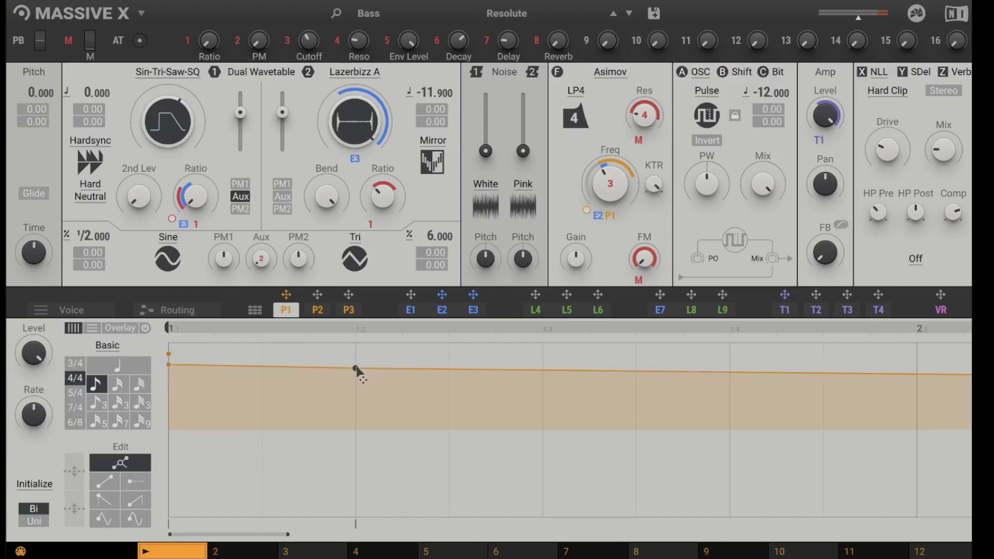
{"action": "left_click_drag", "start_coordinate": [355, 369], "coordinate": [345, 529]}
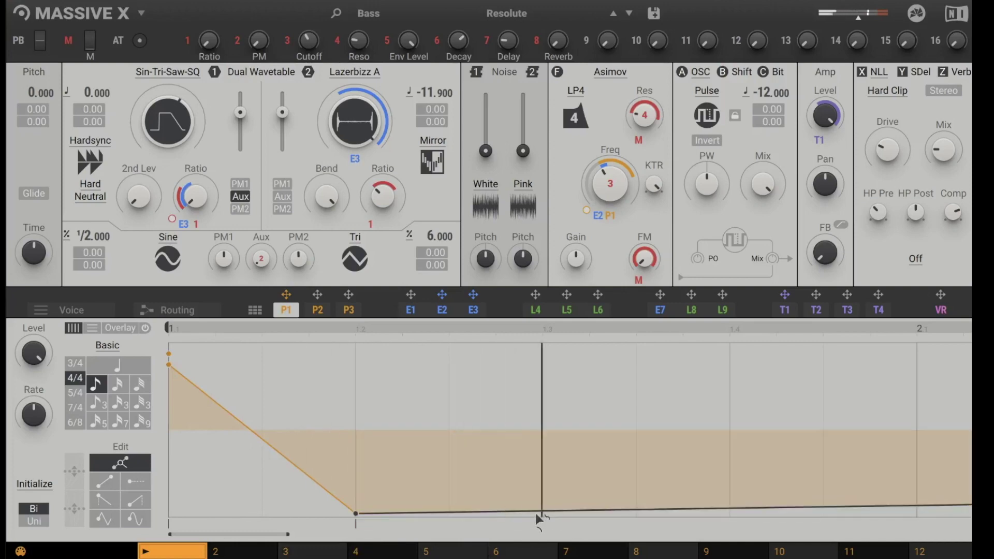
{"action": "left_click", "coordinate": [543, 512]}
{"action": "left_click_drag", "start_coordinate": [542, 511], "coordinate": [700, 341]}
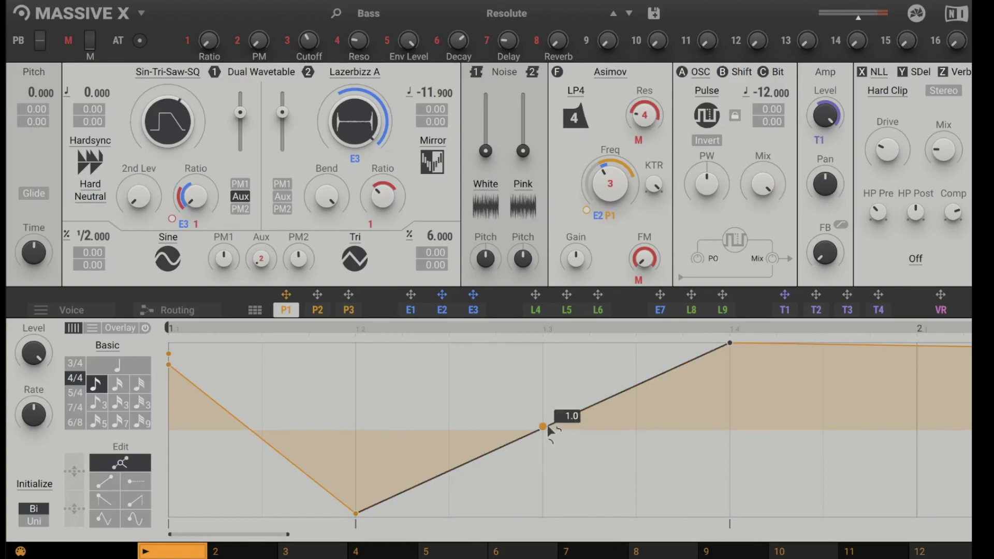
Step: Bend the P1 rise concave and add an exponential fall to minimum after the flat top
{"action": "left_click_drag", "start_coordinate": [548, 429], "coordinate": [550, 437]}
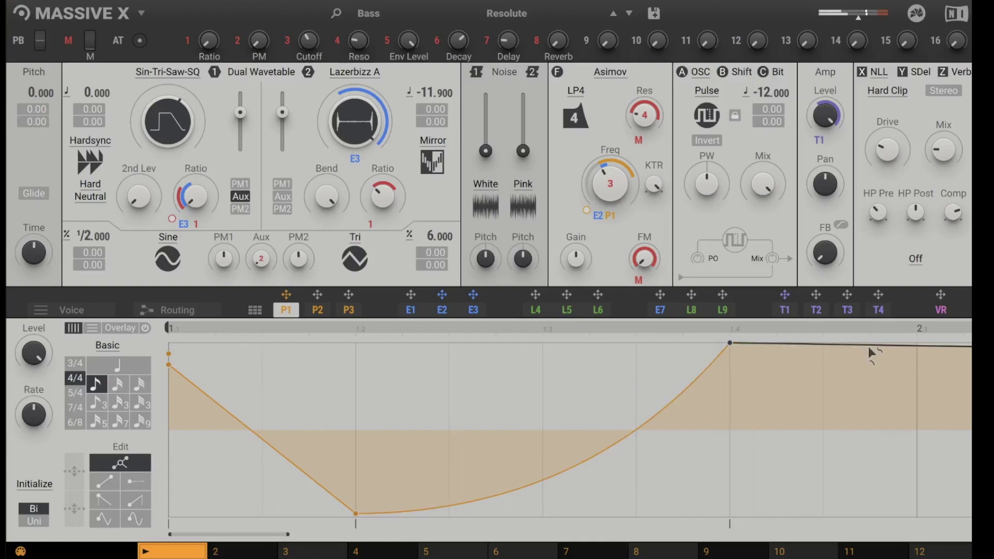
{"action": "double_click", "coordinate": [823, 342]}
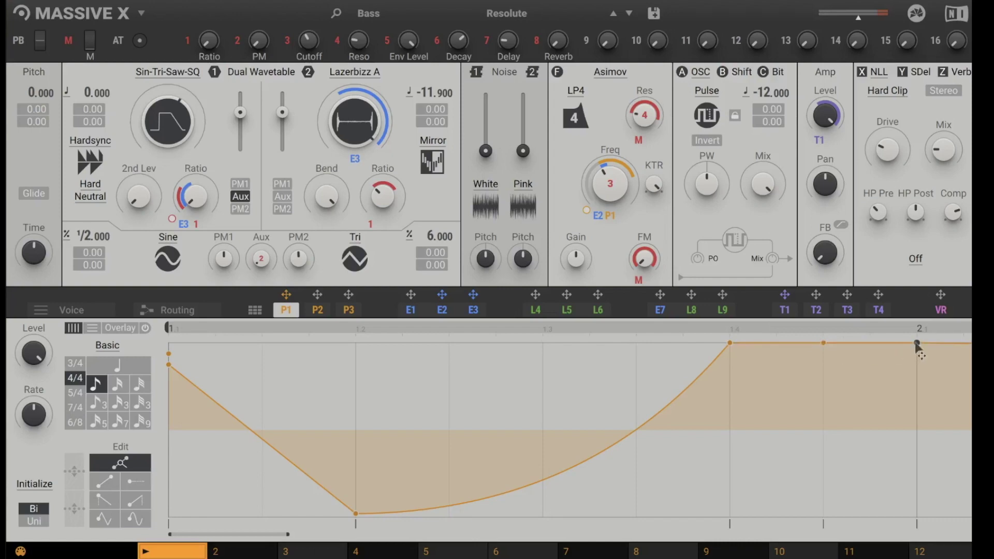
{"action": "left_click_drag", "start_coordinate": [917, 343], "coordinate": [882, 517]}
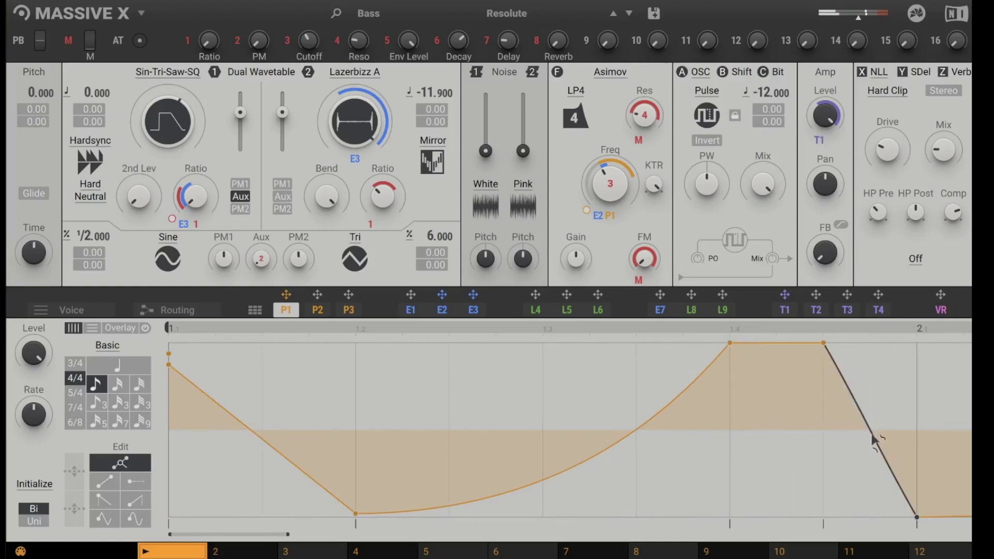
{"action": "left_click_drag", "start_coordinate": [877, 437], "coordinate": [896, 412]}
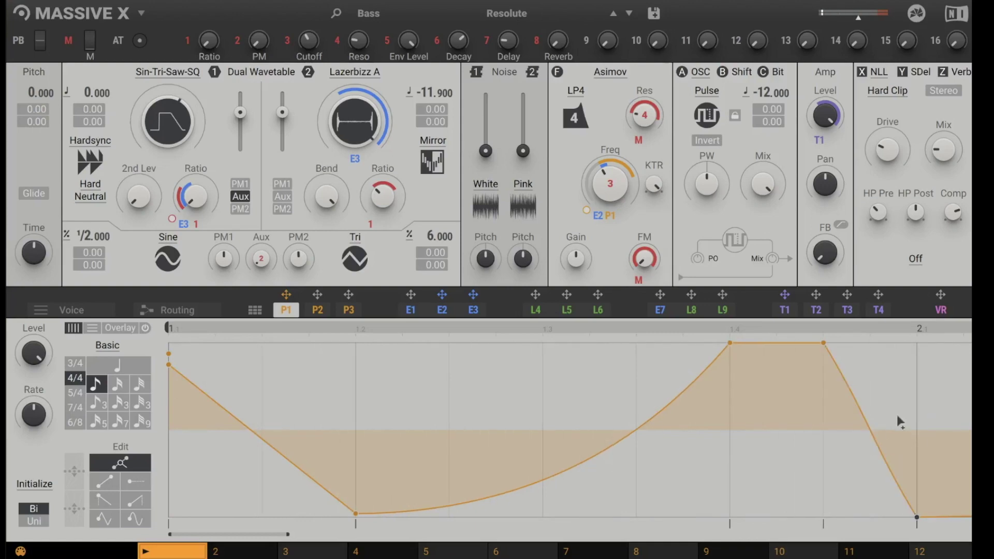
{"action": "left_click_drag", "start_coordinate": [850, 390], "coordinate": [850, 409]}
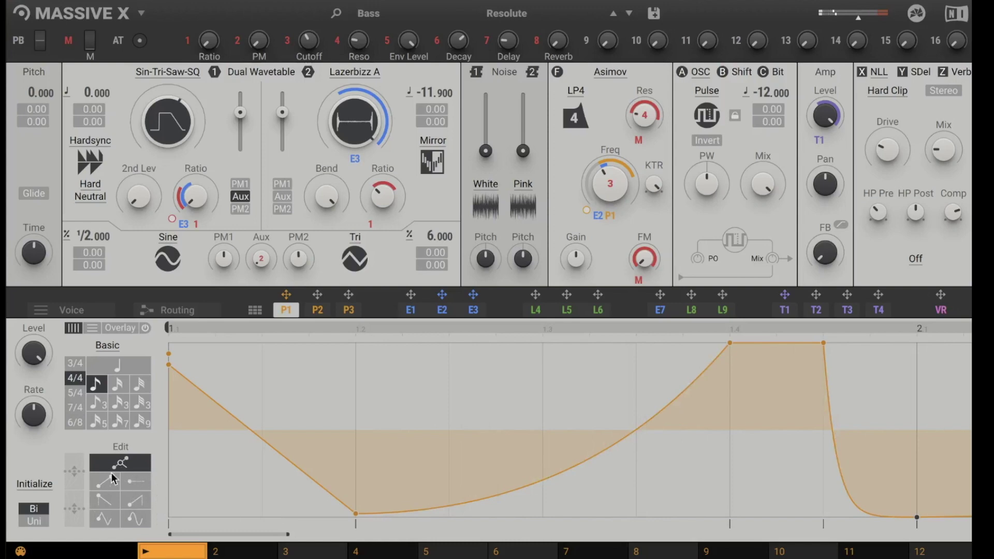
Step: Stamp downward ramps into all eight steps of the P1 pattern
{"action": "left_click", "coordinate": [112, 506]}
{"action": "left_click", "coordinate": [233, 388]}
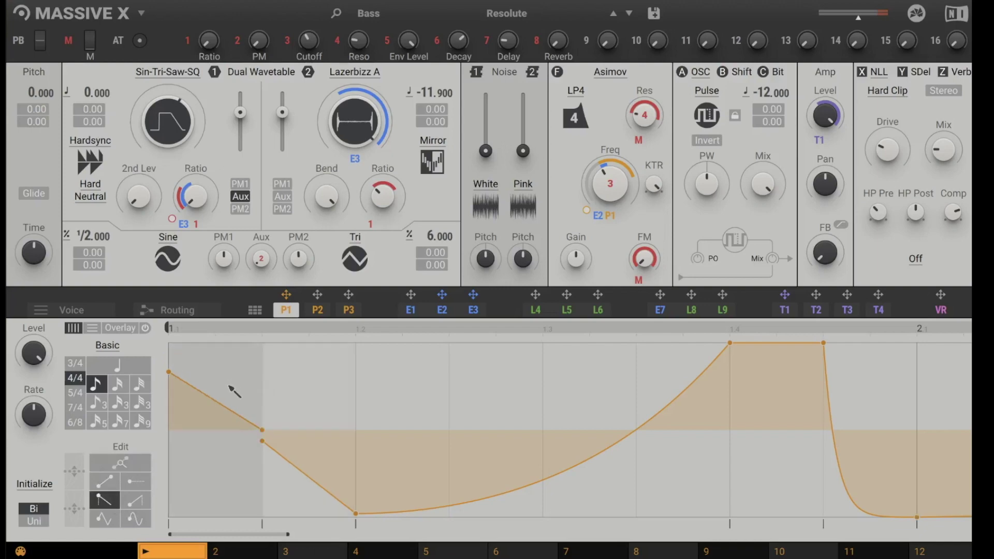
{"action": "left_click", "coordinate": [290, 409]}
{"action": "left_click", "coordinate": [399, 393]}
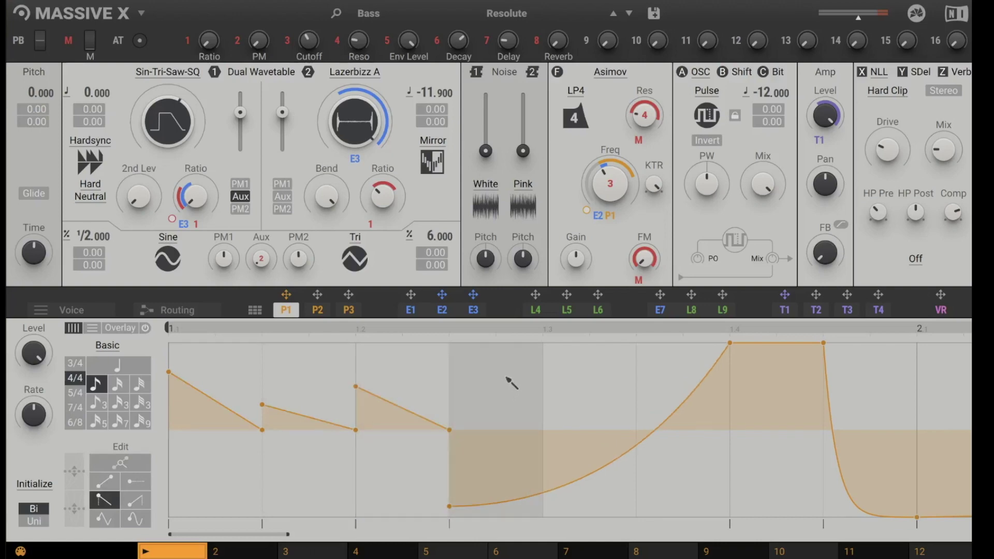
{"action": "left_click", "coordinate": [513, 381]}
{"action": "left_click", "coordinate": [578, 386]}
{"action": "left_click", "coordinate": [668, 384]}
{"action": "left_click", "coordinate": [764, 409]}
{"action": "left_click", "coordinate": [840, 399]}
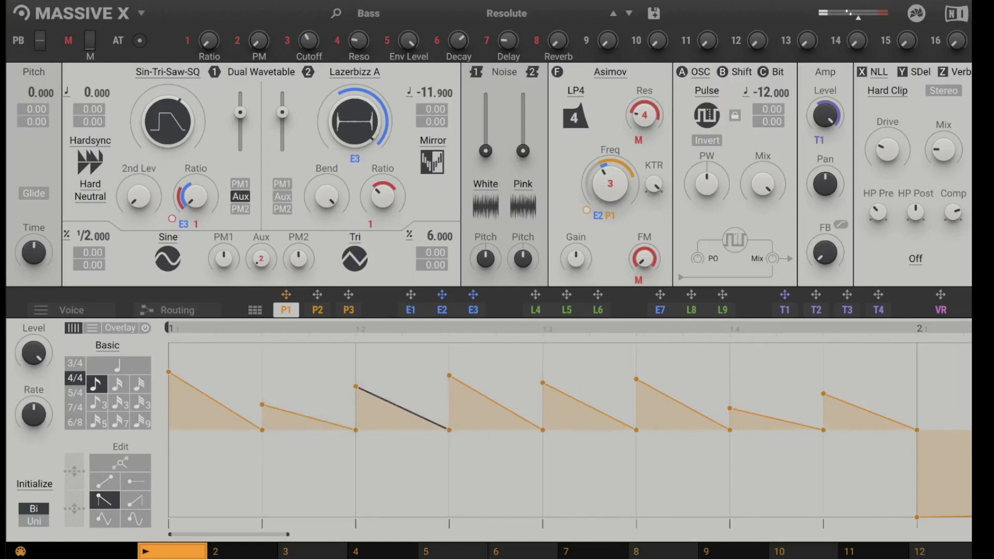
Step: Raise ramps 1, 4 and 7 (step 1 to 24.0) and lower the others
{"action": "left_click_drag", "start_coordinate": [381, 411], "coordinate": [382, 418]}
{"action": "left_click_drag", "start_coordinate": [224, 369], "coordinate": [225, 346]}
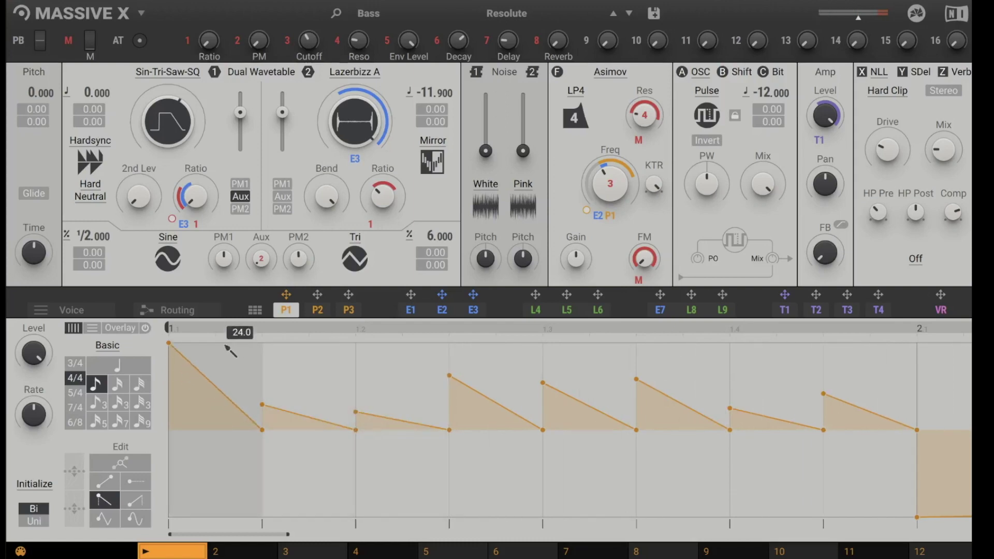
{"action": "mouse_move", "coordinate": [523, 390]}
{"action": "left_mouse_down"}
{"action": "mouse_move", "coordinate": [526, 370]}
{"action": "mouse_move", "coordinate": [574, 405]}
{"action": "left_mouse_up"}
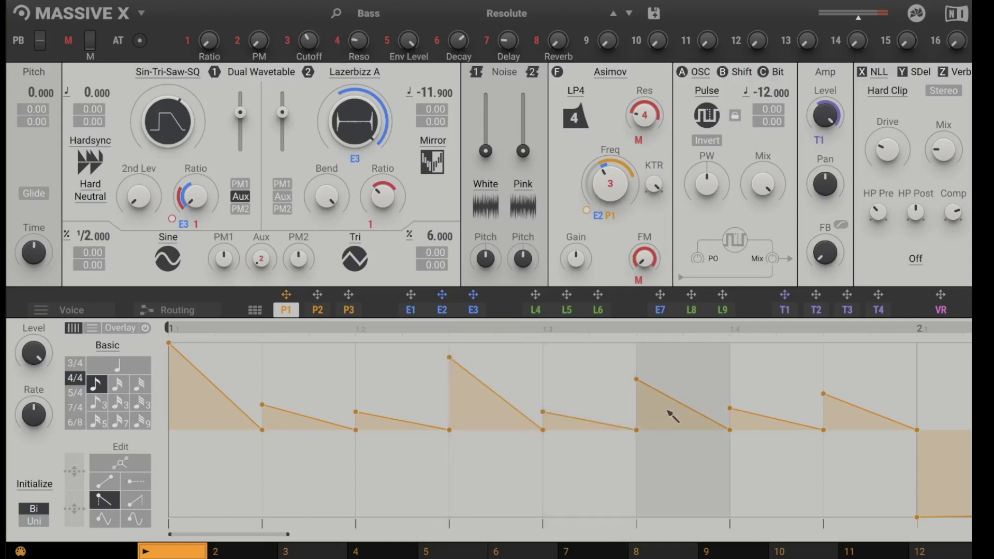
{"action": "mouse_move", "coordinate": [673, 417]}
{"action": "left_mouse_down"}
{"action": "mouse_move", "coordinate": [706, 406]}
{"action": "mouse_move", "coordinate": [707, 414]}
{"action": "left_mouse_up"}
{"action": "left_click_drag", "start_coordinate": [776, 406], "coordinate": [777, 369]}
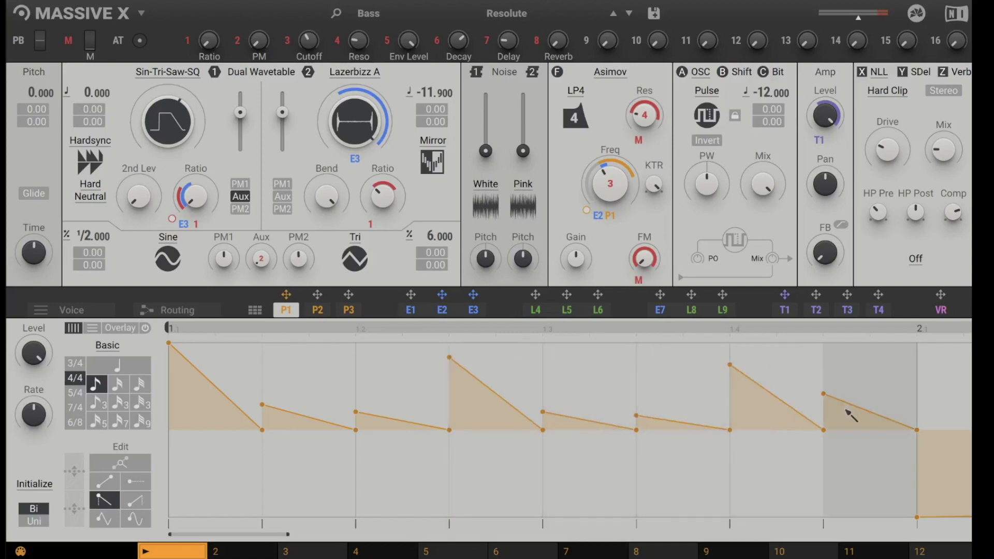
{"action": "left_click_drag", "start_coordinate": [852, 415], "coordinate": [851, 436]}
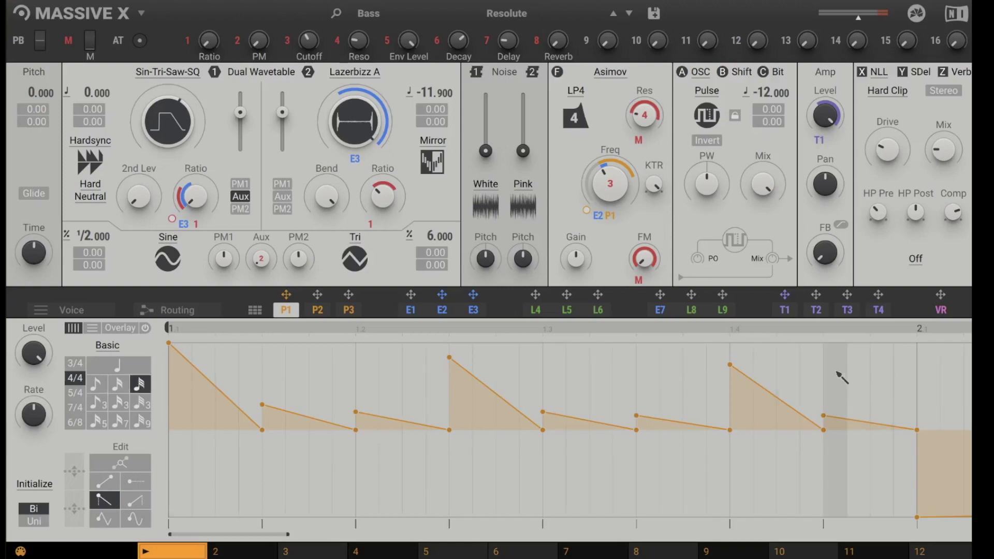
Step: Paint quick short ramps in the final step, peaks climbing to 24.0 at the bar's end
{"action": "mouse_move", "coordinate": [842, 377]}
{"action": "left_mouse_down"}
{"action": "mouse_move", "coordinate": [911, 375]}
{"action": "mouse_move", "coordinate": [898, 403]}
{"action": "mouse_move", "coordinate": [830, 451]}
{"action": "left_mouse_up"}
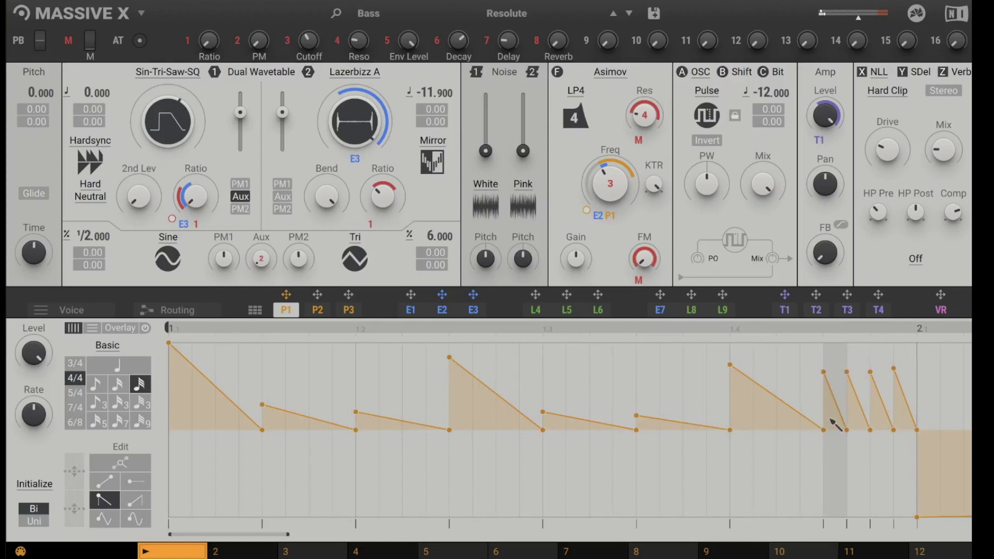
{"action": "mouse_move", "coordinate": [835, 423]}
{"action": "left_mouse_down"}
{"action": "mouse_move", "coordinate": [868, 396]}
{"action": "mouse_move", "coordinate": [921, 341]}
{"action": "left_mouse_up"}
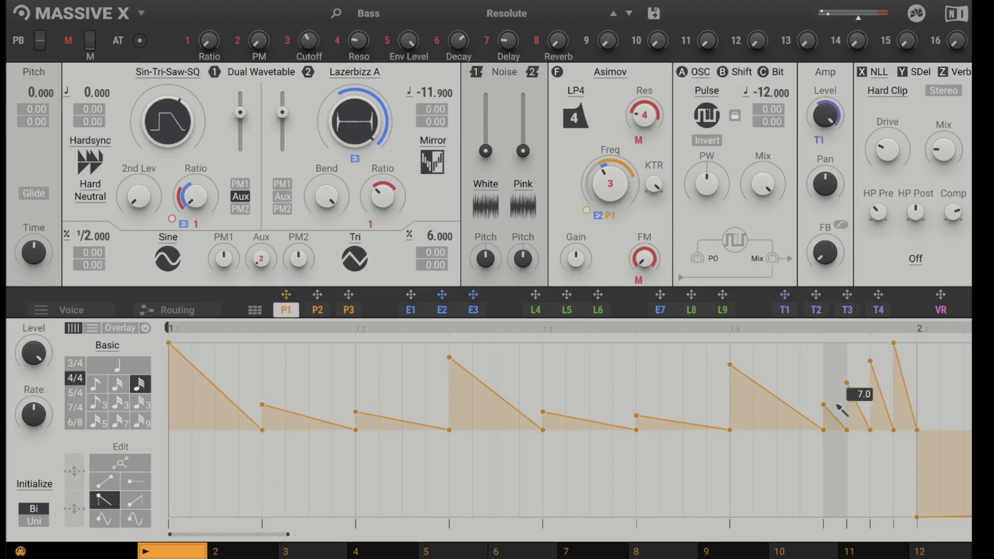
{"action": "mouse_move", "coordinate": [839, 409]}
{"action": "left_mouse_down"}
{"action": "mouse_move", "coordinate": [916, 338]}
{"action": "mouse_move", "coordinate": [880, 379]}
{"action": "mouse_move", "coordinate": [966, 328]}
{"action": "left_mouse_up"}
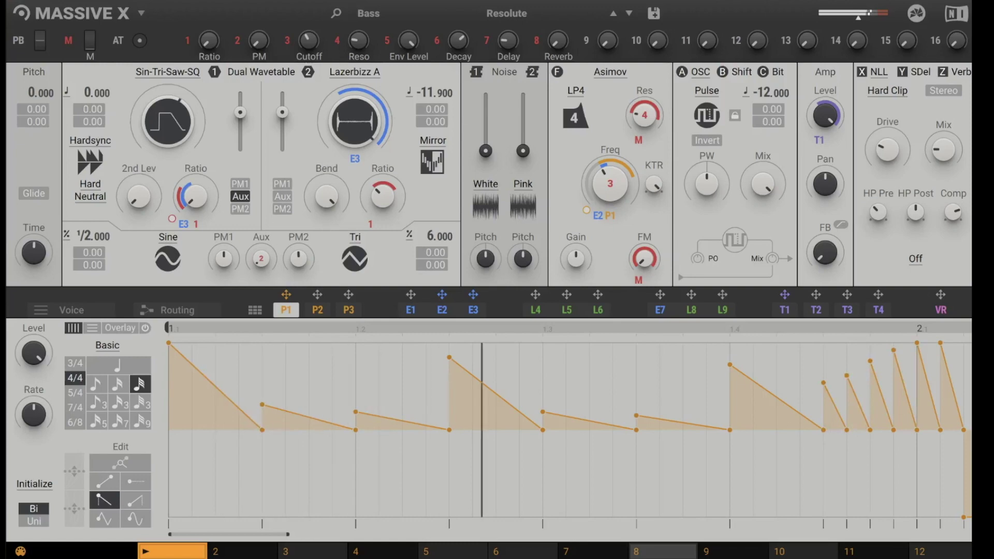
Step: Insert an upward ramp just before the final spikes and adjust its levels
{"action": "left_click", "coordinate": [137, 501]}
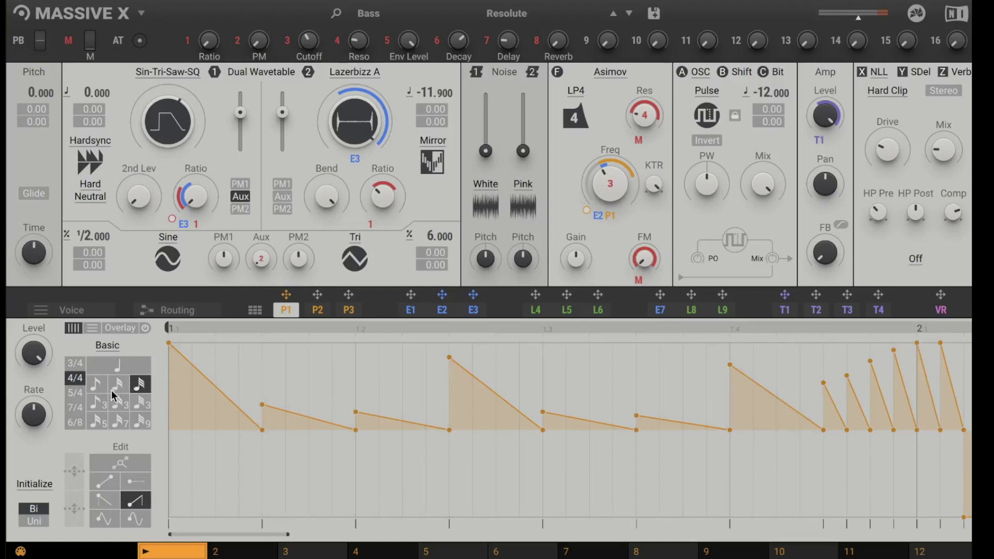
{"action": "left_click", "coordinate": [800, 366]}
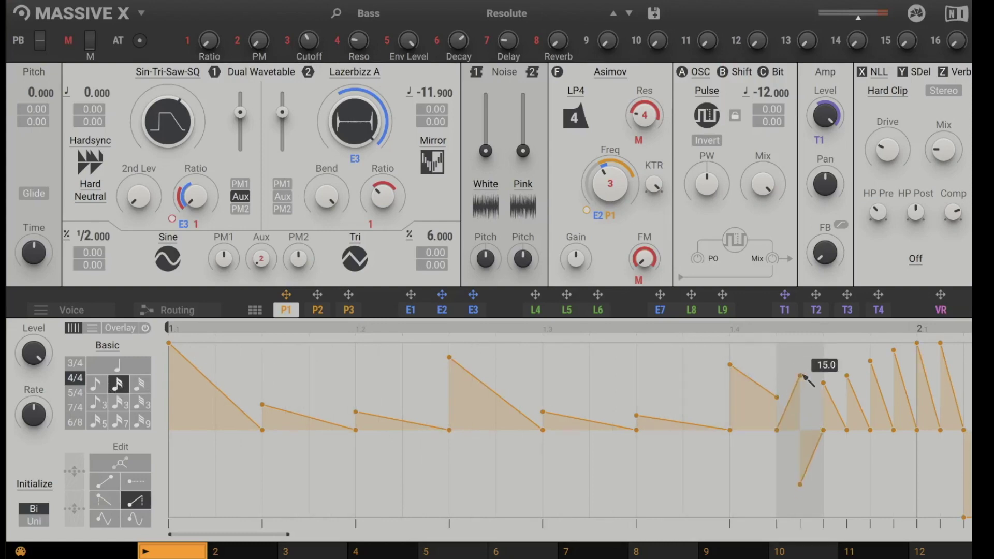
{"action": "mouse_move", "coordinate": [807, 425]}
{"action": "left_mouse_down"}
{"action": "mouse_move", "coordinate": [824, 404]}
{"action": "mouse_move", "coordinate": [803, 399]}
{"action": "mouse_move", "coordinate": [802, 378]}
{"action": "left_mouse_up"}
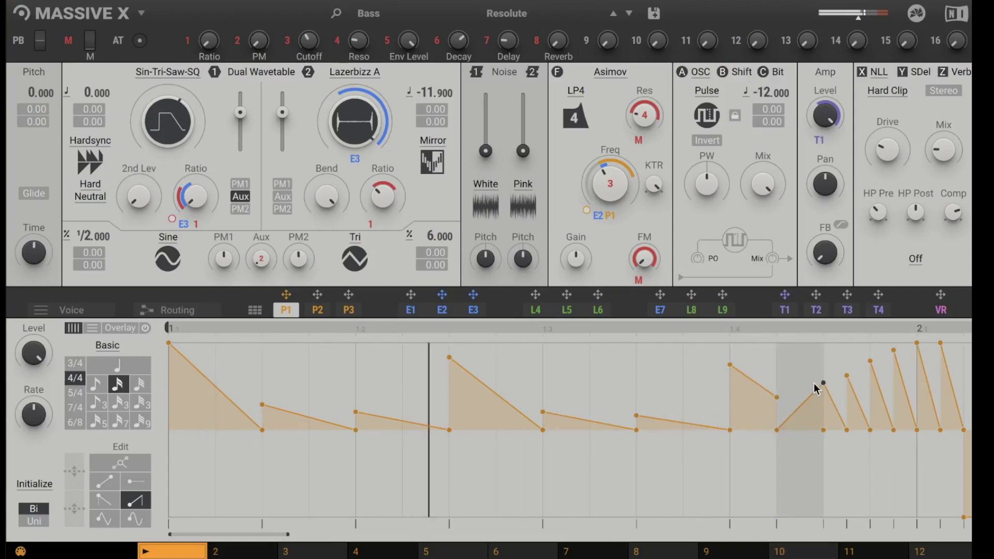
{"action": "mouse_move", "coordinate": [823, 383]}
{"action": "left_mouse_down"}
{"action": "mouse_move", "coordinate": [828, 358]}
{"action": "mouse_move", "coordinate": [825, 375]}
{"action": "left_mouse_up"}
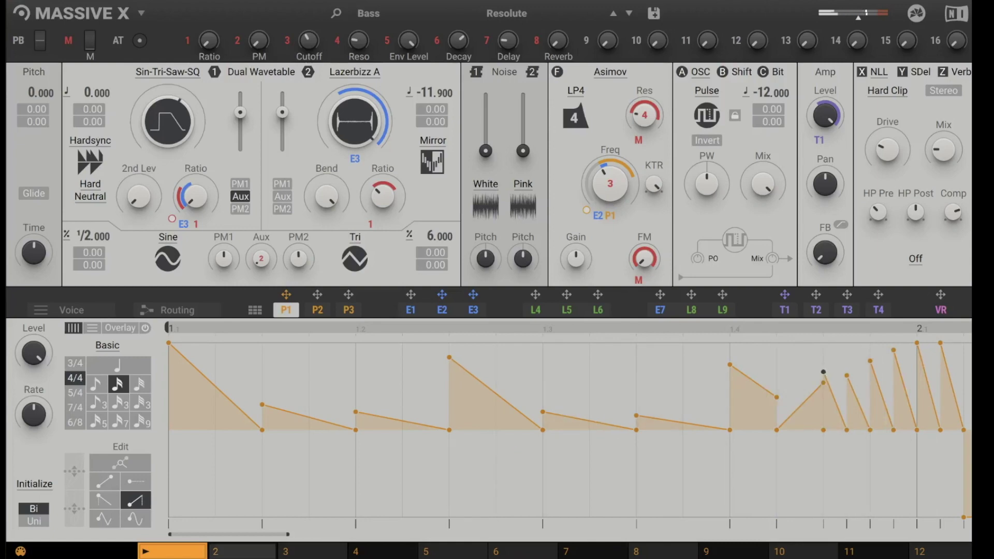
Step: Draw a sine wave swelling steadily in height across most of the bar
{"action": "left_click", "coordinate": [137, 522]}
{"action": "mouse_move", "coordinate": [202, 474]}
{"action": "left_mouse_down"}
{"action": "mouse_move", "coordinate": [809, 317]}
{"action": "mouse_move", "coordinate": [800, 345]}
{"action": "left_mouse_up"}
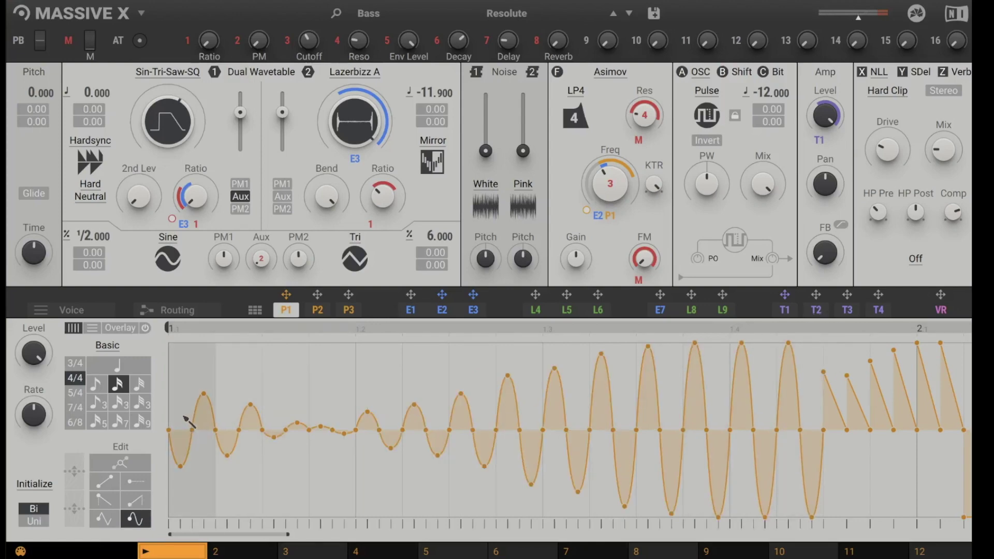
{"action": "mouse_move", "coordinate": [184, 413]}
{"action": "left_mouse_down"}
{"action": "mouse_move", "coordinate": [832, 330]}
{"action": "mouse_move", "coordinate": [732, 514]}
{"action": "mouse_move", "coordinate": [836, 486]}
{"action": "mouse_move", "coordinate": [875, 417]}
{"action": "left_mouse_up"}
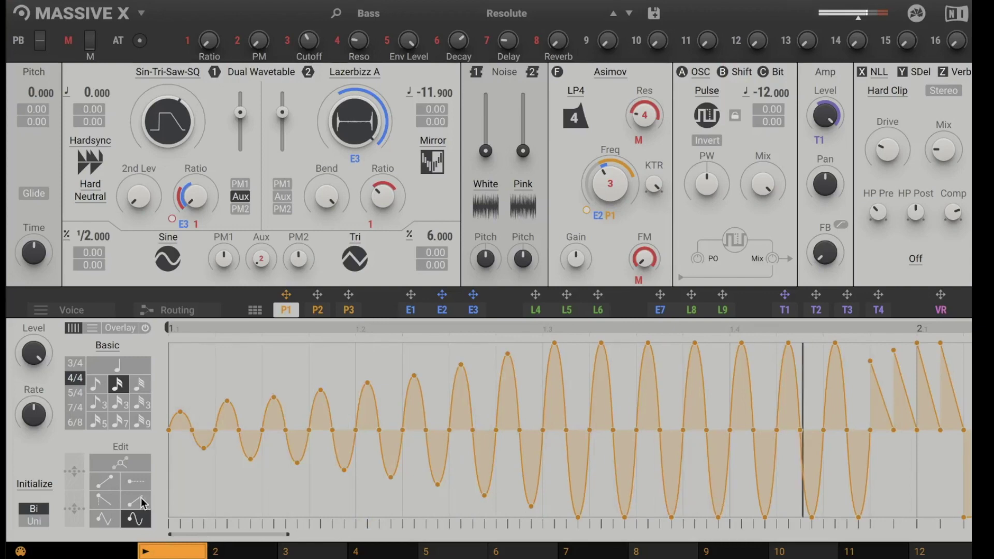
Step: Turn the first seven segments of the P1 pattern into flat steps
{"action": "left_click", "coordinate": [136, 484]}
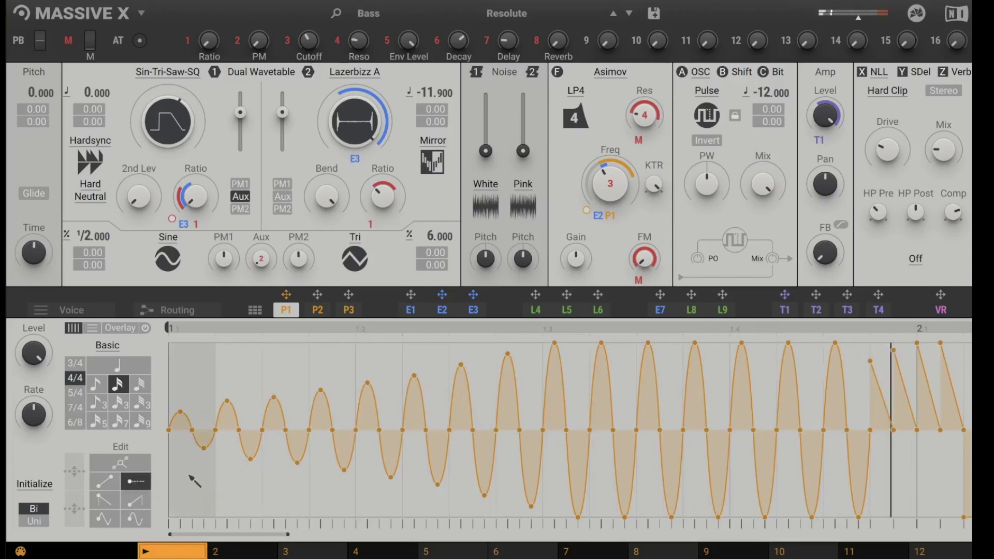
{"action": "left_click", "coordinate": [193, 396]}
{"action": "left_click", "coordinate": [233, 460]}
{"action": "left_click", "coordinate": [286, 476]}
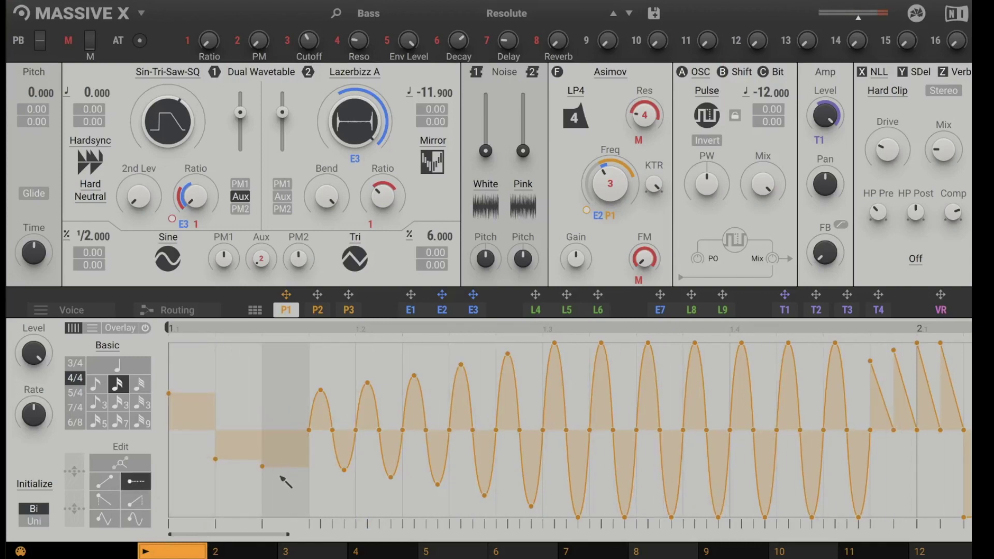
{"action": "left_click", "coordinate": [352, 378]}
{"action": "left_click", "coordinate": [388, 412]}
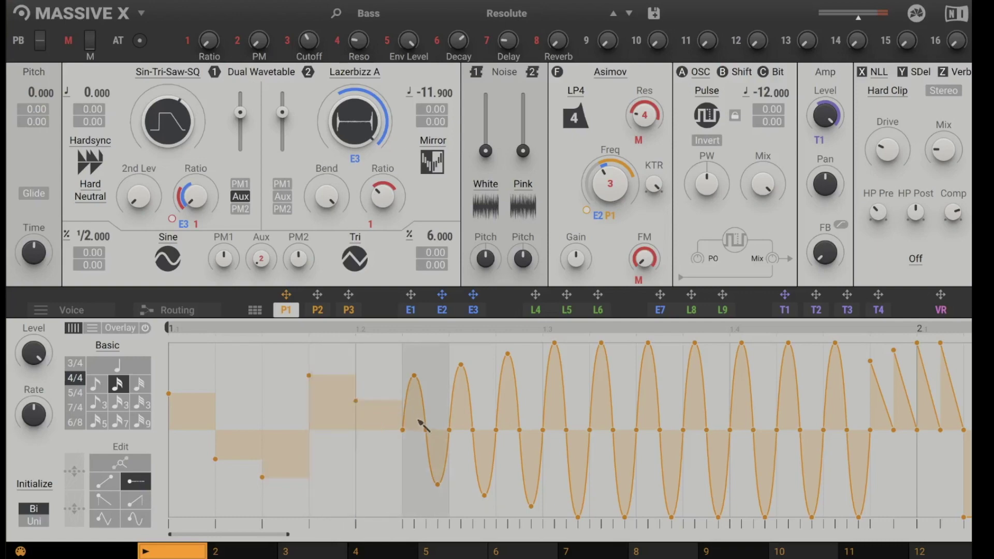
{"action": "left_click", "coordinate": [434, 406]}
{"action": "left_click", "coordinate": [483, 359]}
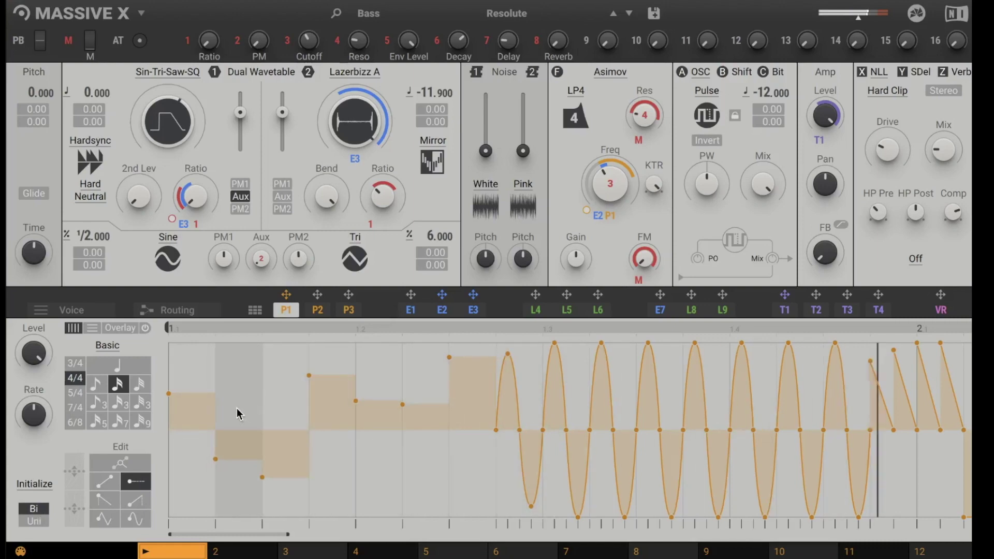
Step: Set steps 3–6 alternating above and below the centre line
{"action": "left_click", "coordinate": [287, 393]}
{"action": "left_click", "coordinate": [329, 444]}
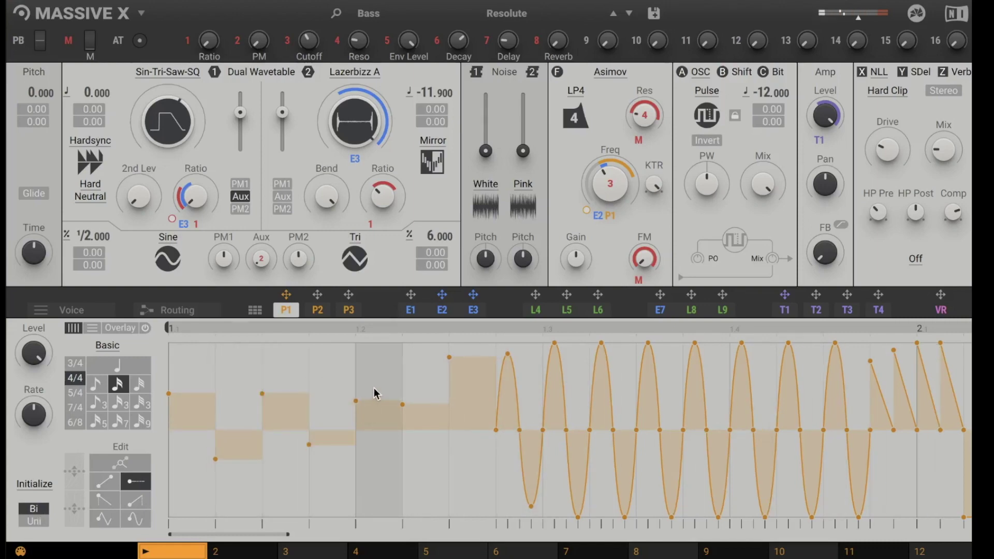
{"action": "left_click", "coordinate": [374, 389]}
{"action": "left_click", "coordinate": [428, 454]}
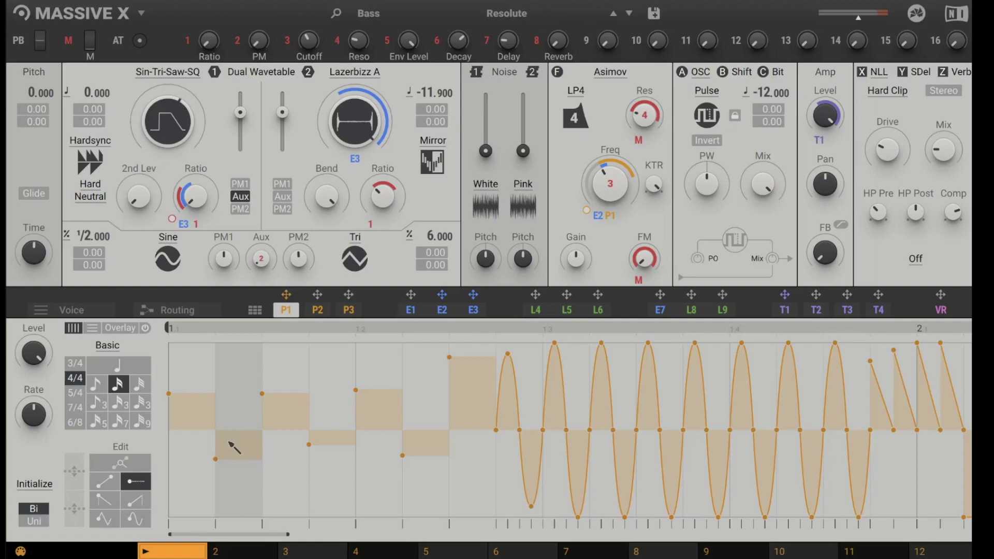
Step: Show all eight bars of P1 and raise the long ramp's end point to 19.0
{"action": "left_click", "coordinate": [379, 523]}
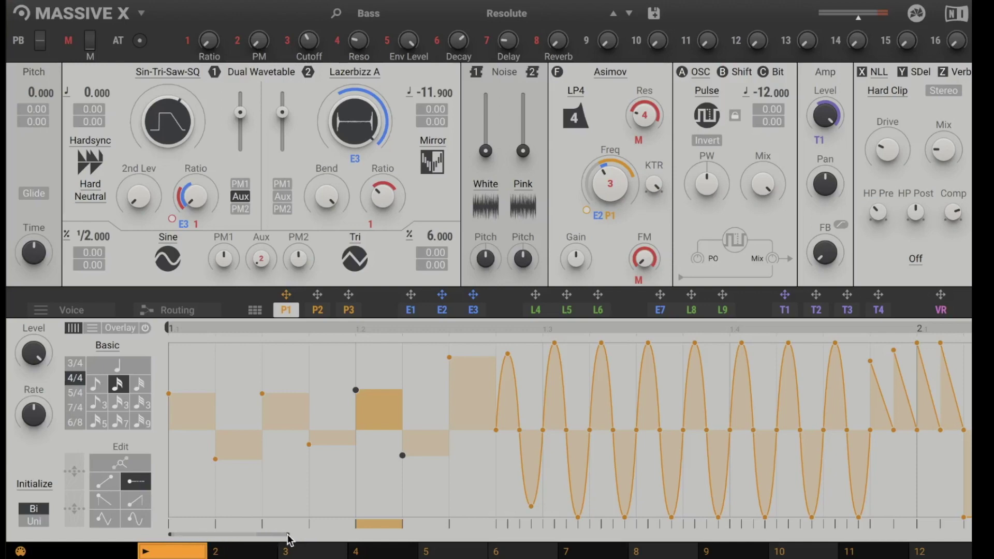
{"action": "left_click_drag", "start_coordinate": [289, 539], "coordinate": [965, 536]}
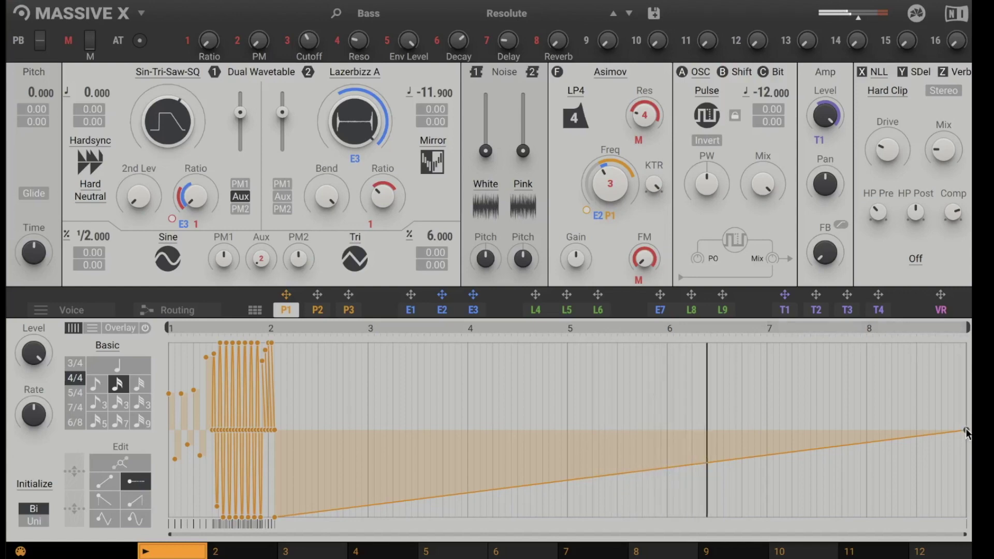
{"action": "mouse_move", "coordinate": [966, 430]}
{"action": "left_mouse_down"}
{"action": "mouse_move", "coordinate": [968, 353]}
{"action": "mouse_move", "coordinate": [967, 413]}
{"action": "left_mouse_up"}
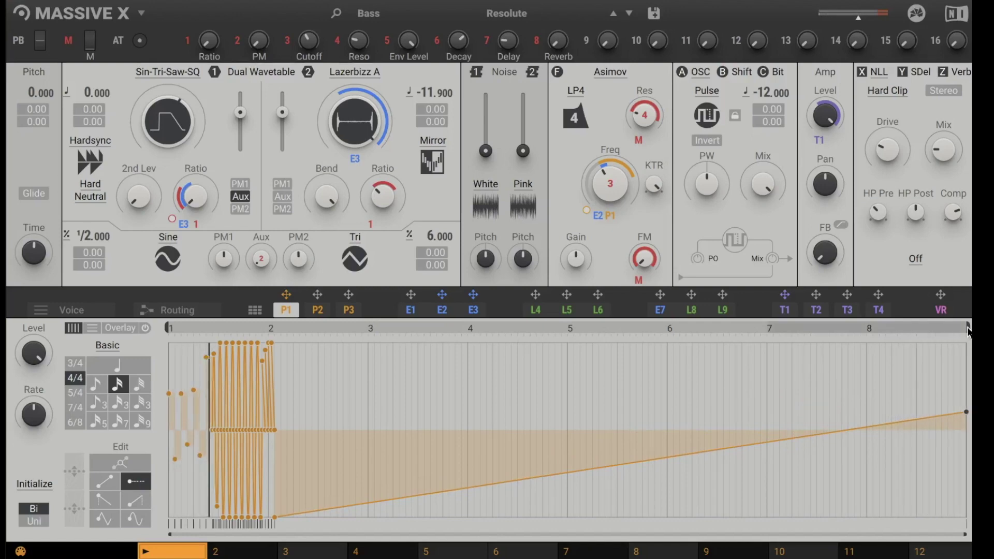
Step: Pull P1's loop end back to bar 2 and zoom the editor in on that single bar
{"action": "left_click_drag", "start_coordinate": [966, 334], "coordinate": [364, 346]}
{"action": "left_click_drag", "start_coordinate": [259, 354], "coordinate": [268, 352]}
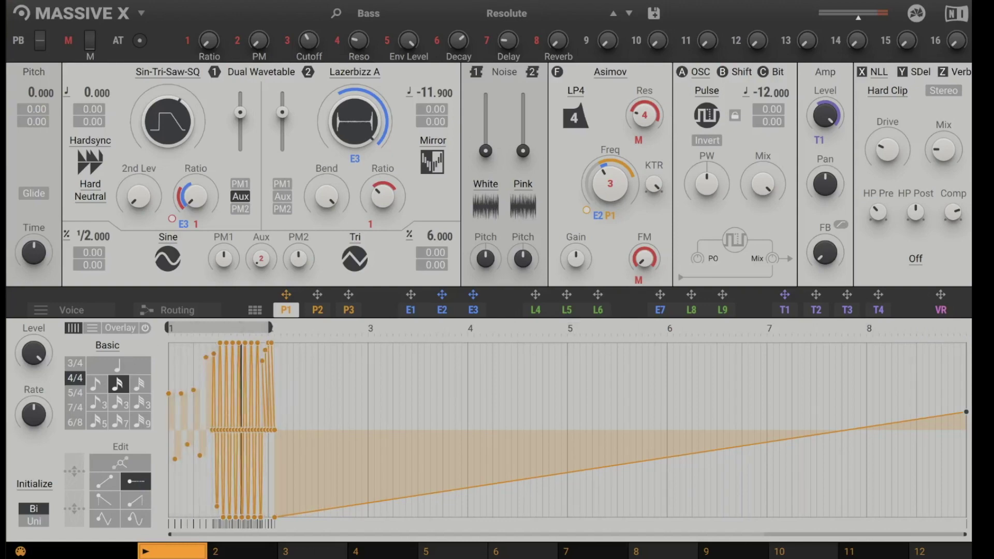
{"action": "left_click_drag", "start_coordinate": [965, 534], "coordinate": [303, 494]}
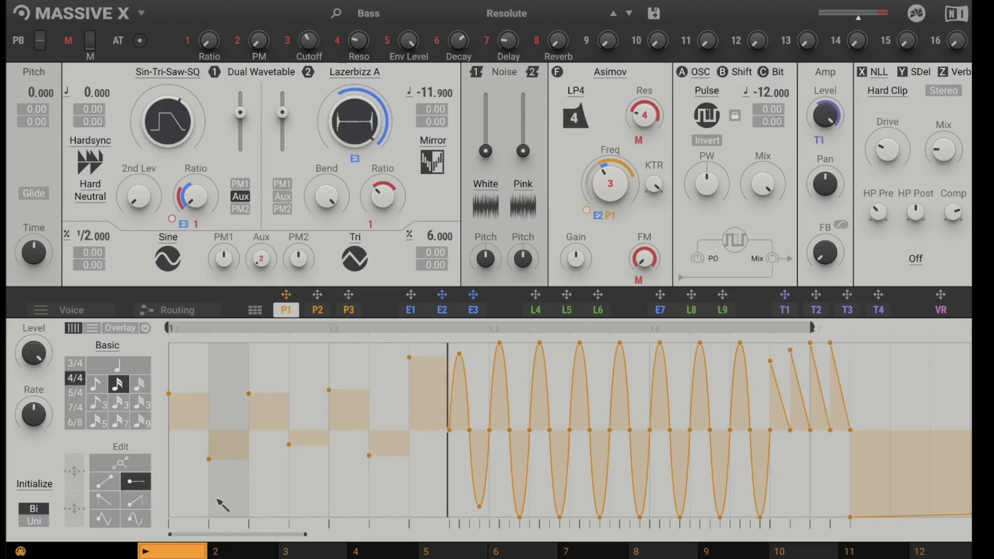
Step: Make P1 unipolar and turn every step into a decaying ramp
{"action": "left_click", "coordinate": [33, 521]}
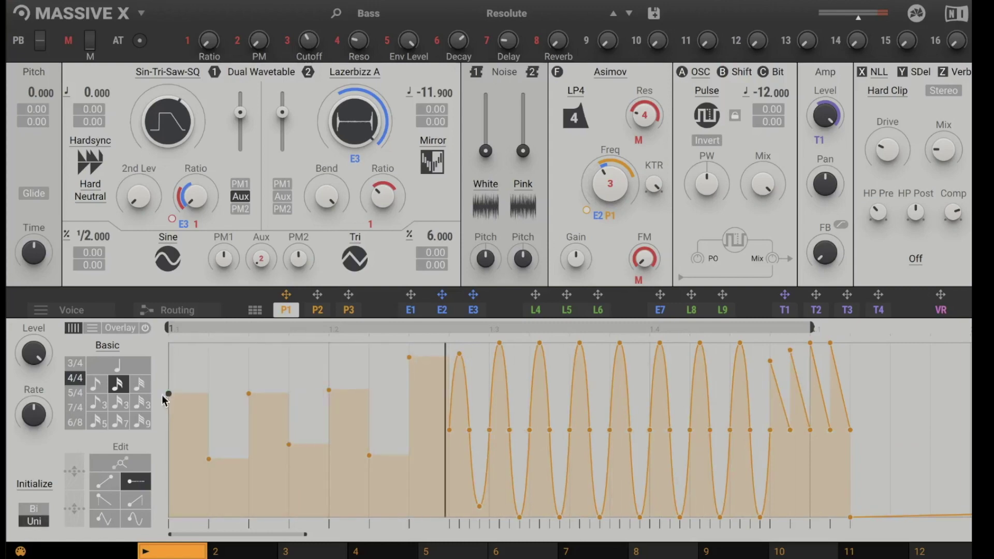
{"action": "left_click", "coordinate": [104, 500]}
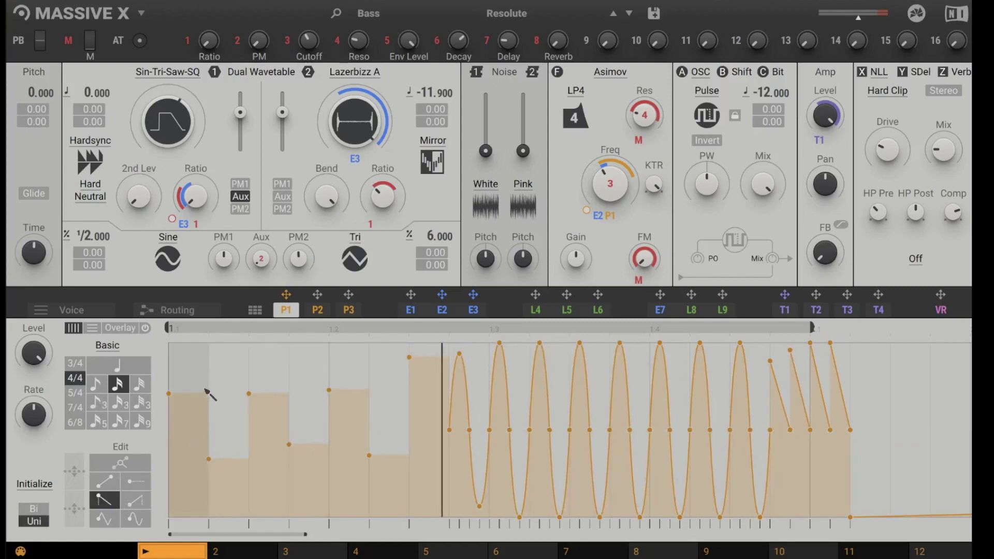
{"action": "left_click", "coordinate": [206, 392]}
{"action": "left_click", "coordinate": [244, 386]}
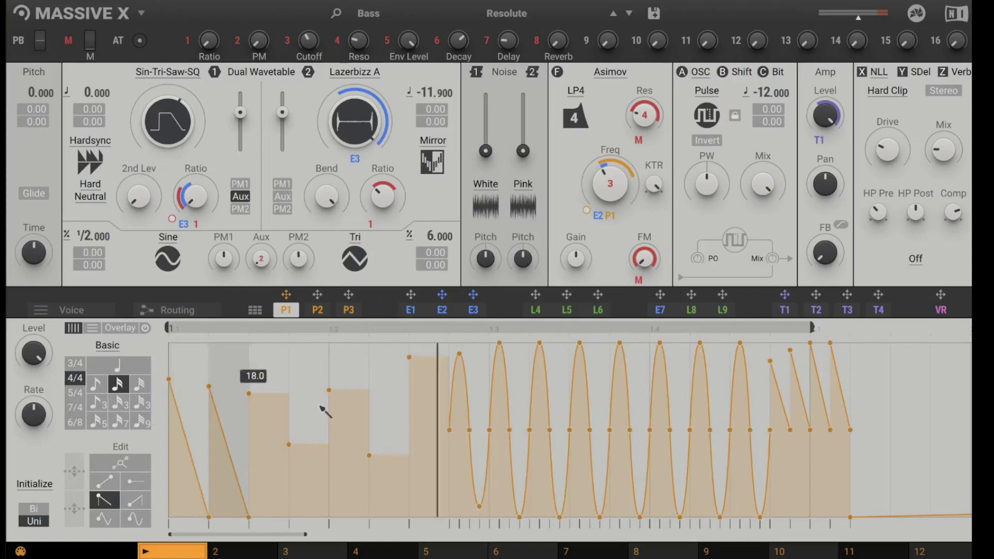
{"action": "left_click_drag", "start_coordinate": [325, 412], "coordinate": [828, 444]}
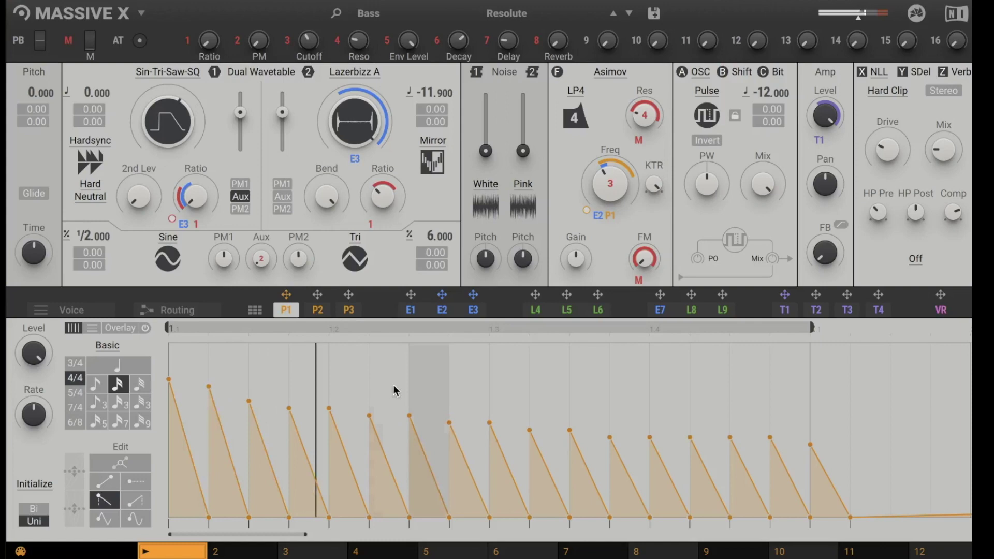
Step: Give the ramp spikes varied heights and set the loop to end at 1.3
{"action": "mouse_move", "coordinate": [231, 444]}
{"action": "left_mouse_down"}
{"action": "mouse_move", "coordinate": [265, 442]}
{"action": "mouse_move", "coordinate": [305, 380]}
{"action": "mouse_move", "coordinate": [372, 455]}
{"action": "mouse_move", "coordinate": [358, 458]}
{"action": "mouse_move", "coordinate": [391, 459]}
{"action": "left_mouse_up"}
{"action": "mouse_move", "coordinate": [418, 426]}
{"action": "left_mouse_down"}
{"action": "mouse_move", "coordinate": [447, 409]}
{"action": "mouse_move", "coordinate": [456, 484]}
{"action": "mouse_move", "coordinate": [503, 470]}
{"action": "mouse_move", "coordinate": [548, 423]}
{"action": "mouse_move", "coordinate": [555, 384]}
{"action": "mouse_move", "coordinate": [567, 376]}
{"action": "mouse_move", "coordinate": [489, 399]}
{"action": "mouse_move", "coordinate": [510, 374]}
{"action": "mouse_move", "coordinate": [546, 400]}
{"action": "mouse_move", "coordinate": [553, 459]}
{"action": "left_mouse_up"}
{"action": "left_click_drag", "start_coordinate": [809, 326], "coordinate": [492, 323]}
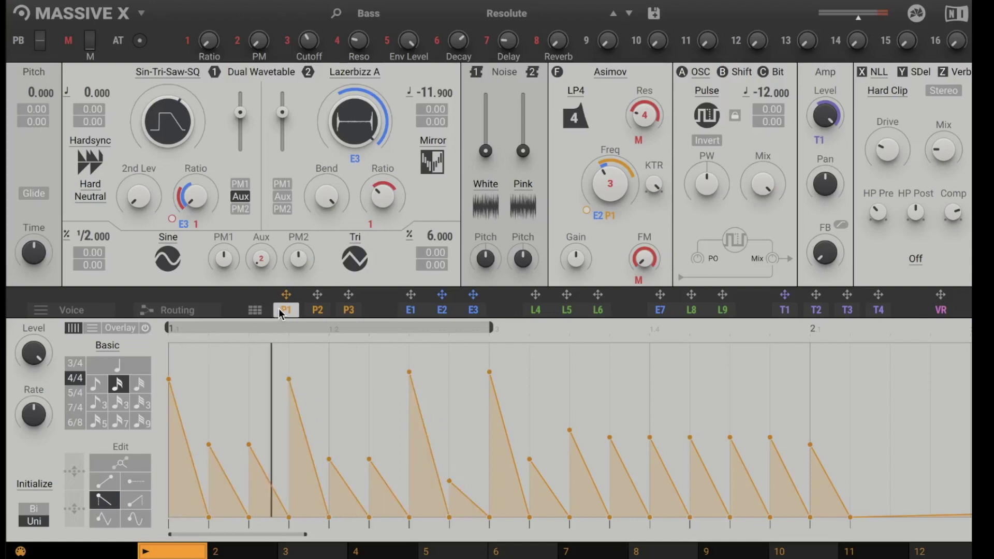
Step: Show P1's pattern slot grid and create a new blank pattern on key C-1
{"action": "left_click", "coordinate": [256, 310]}
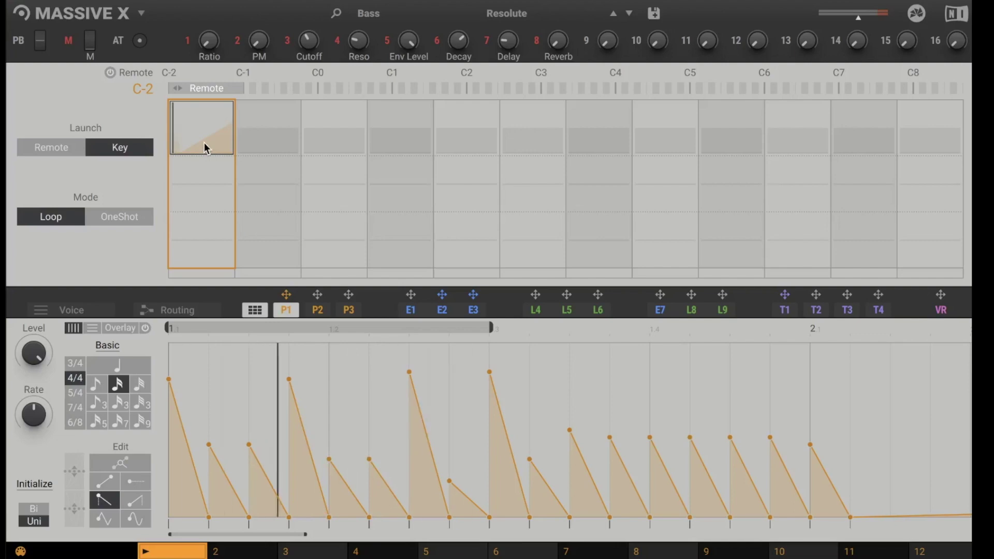
{"action": "left_click_drag", "start_coordinate": [305, 533], "coordinate": [964, 534]}
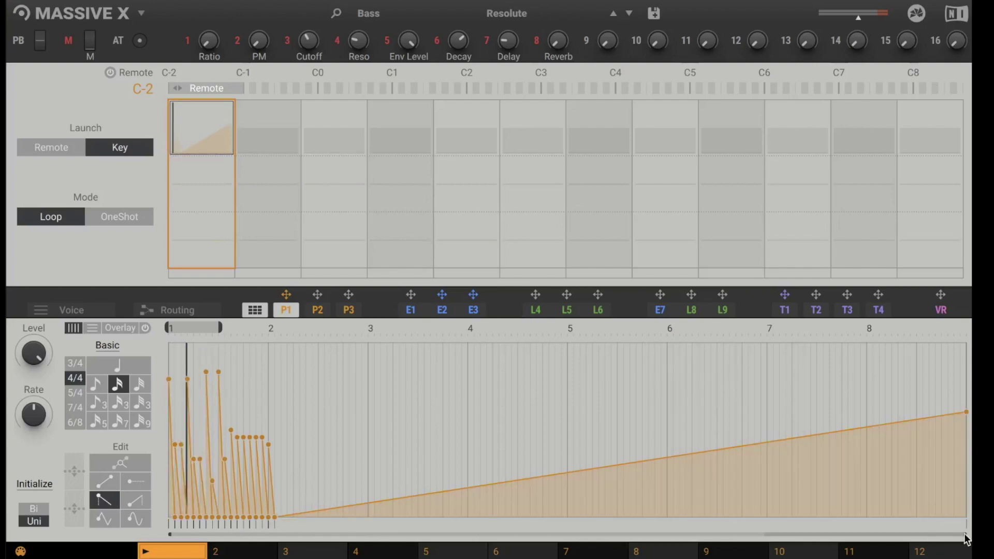
{"action": "left_click_drag", "start_coordinate": [963, 534], "coordinate": [293, 534]}
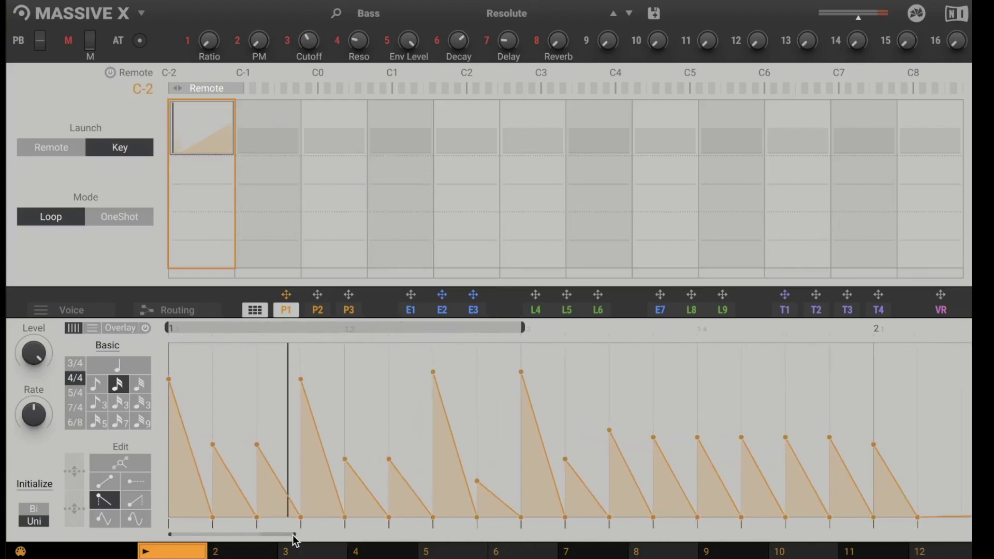
{"action": "left_click", "coordinate": [274, 124]}
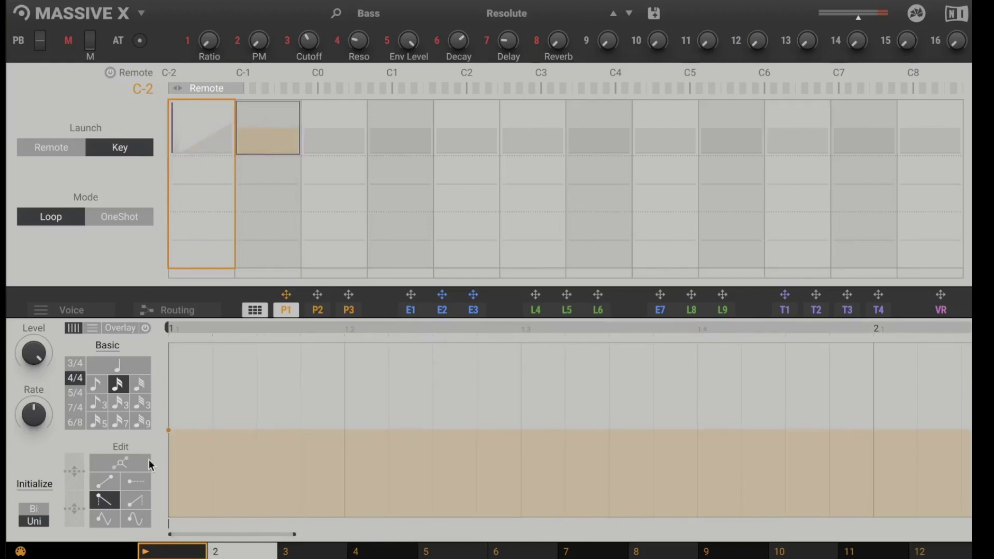
Step: Draw rising sine peaks across the new C-1 pattern
{"action": "left_click", "coordinate": [135, 518]}
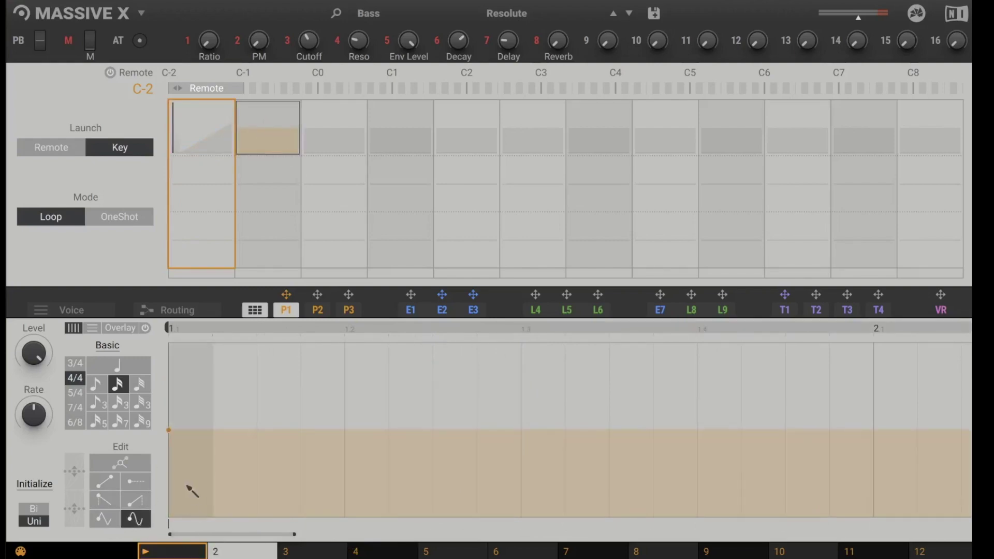
{"action": "mouse_move", "coordinate": [189, 493]}
{"action": "left_mouse_down"}
{"action": "mouse_move", "coordinate": [387, 412]}
{"action": "mouse_move", "coordinate": [854, 334]}
{"action": "left_mouse_up"}
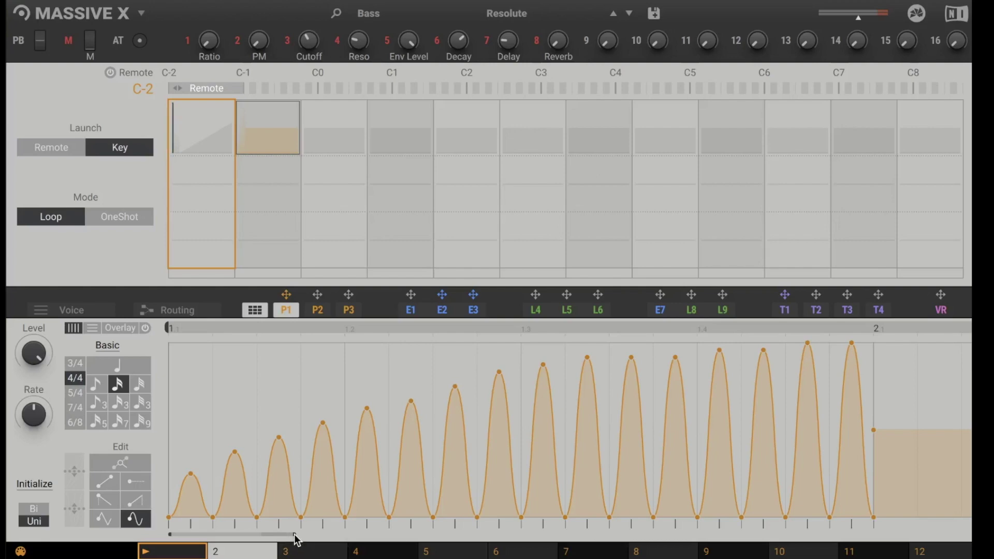
{"action": "mouse_move", "coordinate": [296, 539]}
{"action": "left_mouse_down"}
{"action": "mouse_move", "coordinate": [963, 539]}
{"action": "mouse_move", "coordinate": [222, 538]}
{"action": "mouse_move", "coordinate": [318, 537]}
{"action": "mouse_move", "coordinate": [306, 537]}
{"action": "left_mouse_up"}
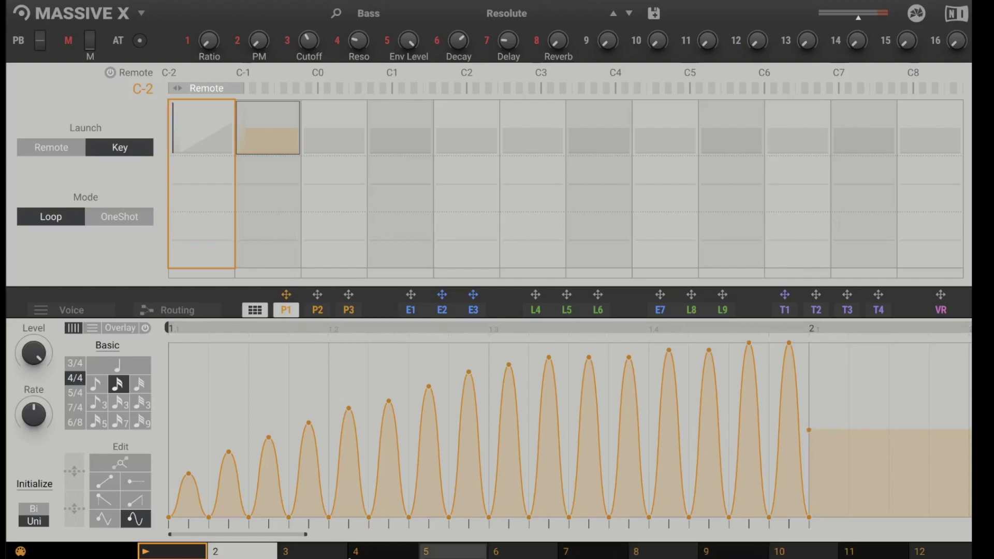
{"action": "left_click_drag", "start_coordinate": [306, 536], "coordinate": [964, 535]}
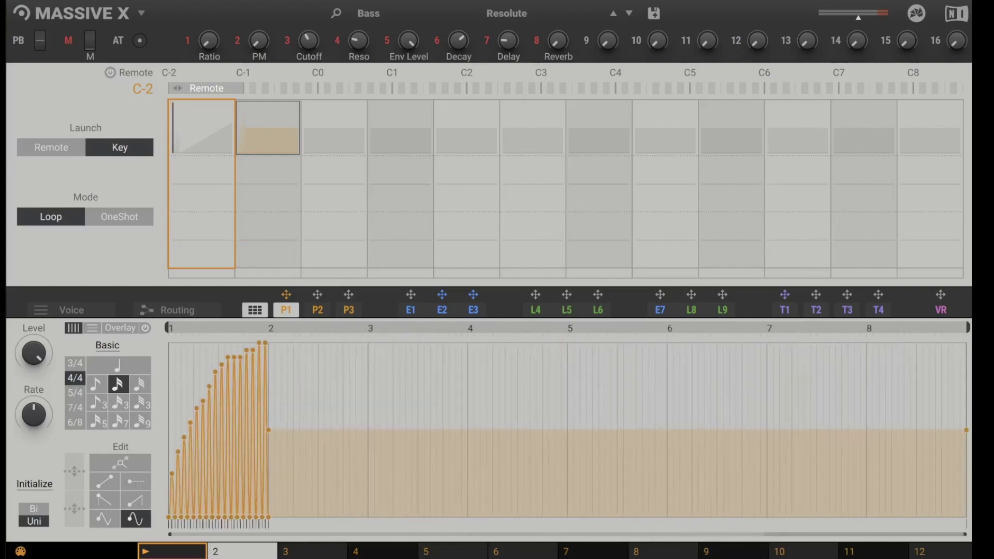
Step: Trim the C-1 sequence to end at bar 2 and add a new sequence in slot C0
{"action": "left_click_drag", "start_coordinate": [960, 333], "coordinate": [334, 365]}
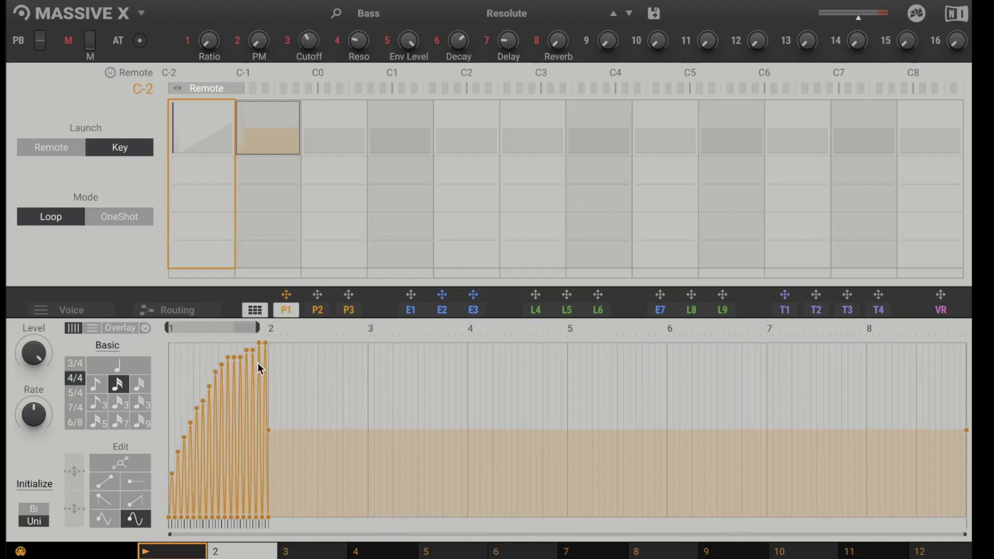
{"action": "left_click_drag", "start_coordinate": [257, 367], "coordinate": [267, 362]}
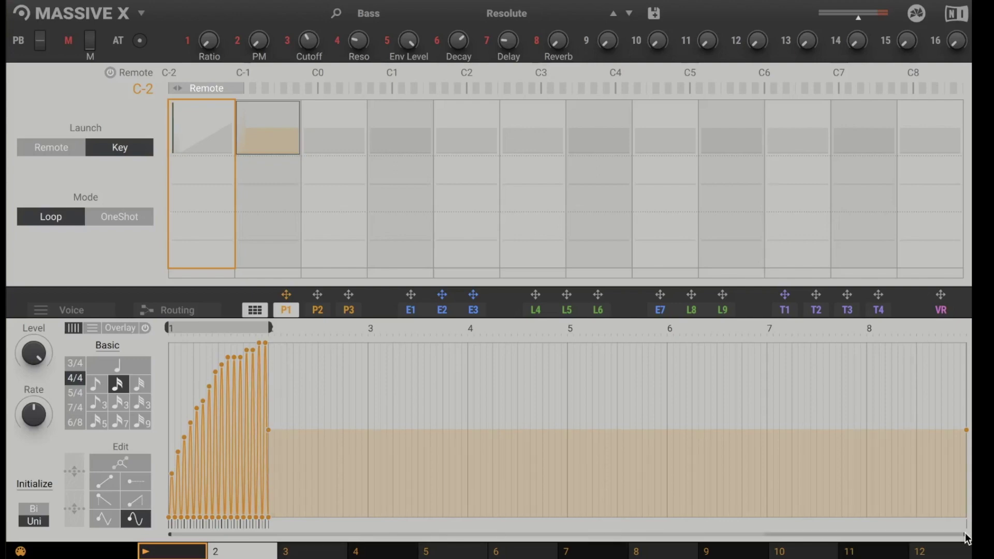
{"action": "left_click_drag", "start_coordinate": [966, 539], "coordinate": [260, 529]}
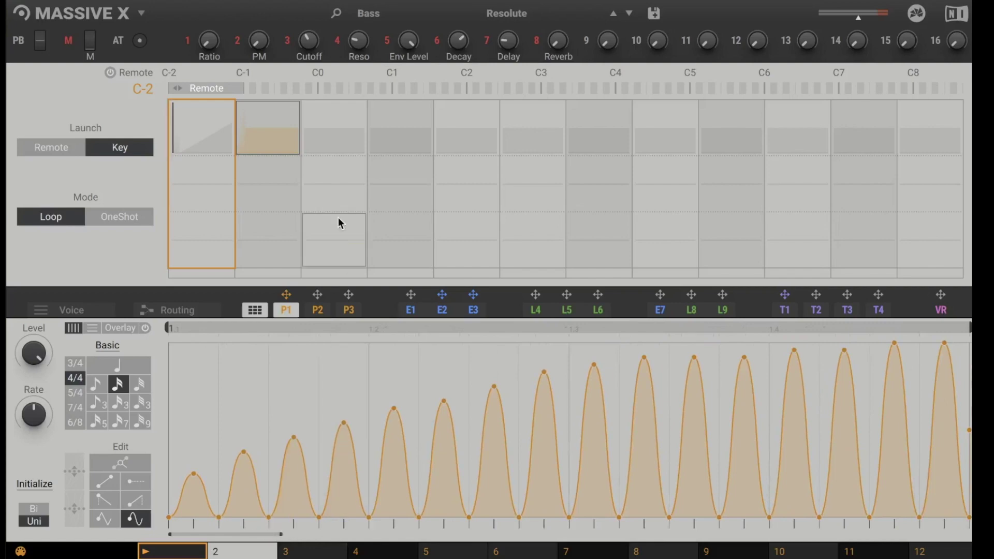
{"action": "left_click", "coordinate": [330, 137]}
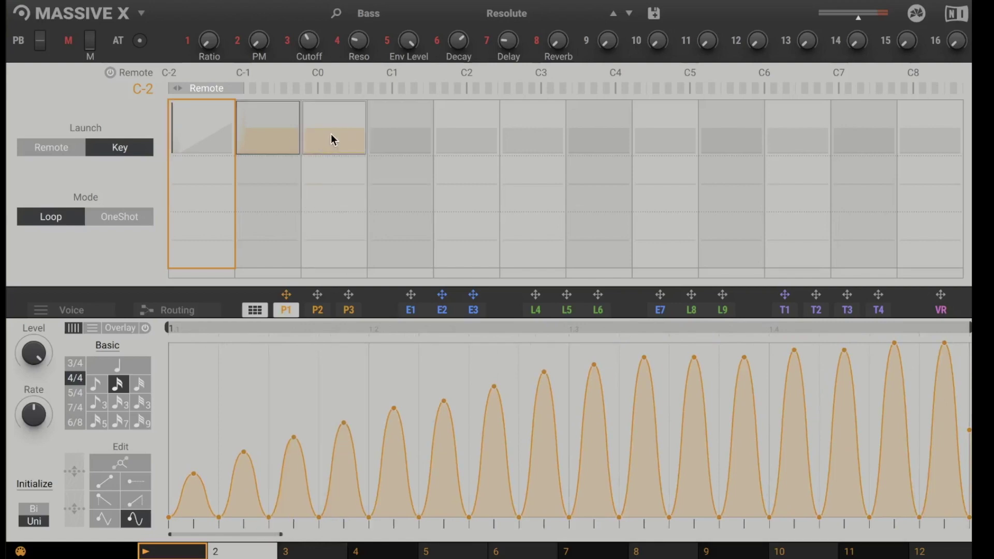
{"action": "left_click", "coordinate": [332, 133]}
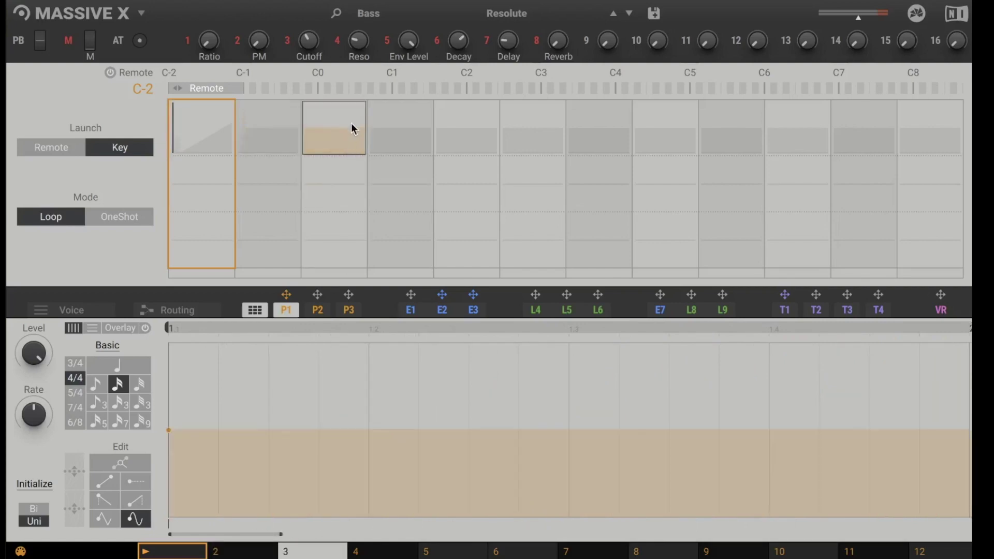
Step: Draw a rising line that drops near the end on C0, then audition sequences 1–3
{"action": "left_click", "coordinate": [119, 482]}
{"action": "mouse_move", "coordinate": [169, 472]}
{"action": "left_mouse_down"}
{"action": "mouse_move", "coordinate": [272, 443]}
{"action": "mouse_move", "coordinate": [728, 365]}
{"action": "mouse_move", "coordinate": [817, 485]}
{"action": "left_mouse_up"}
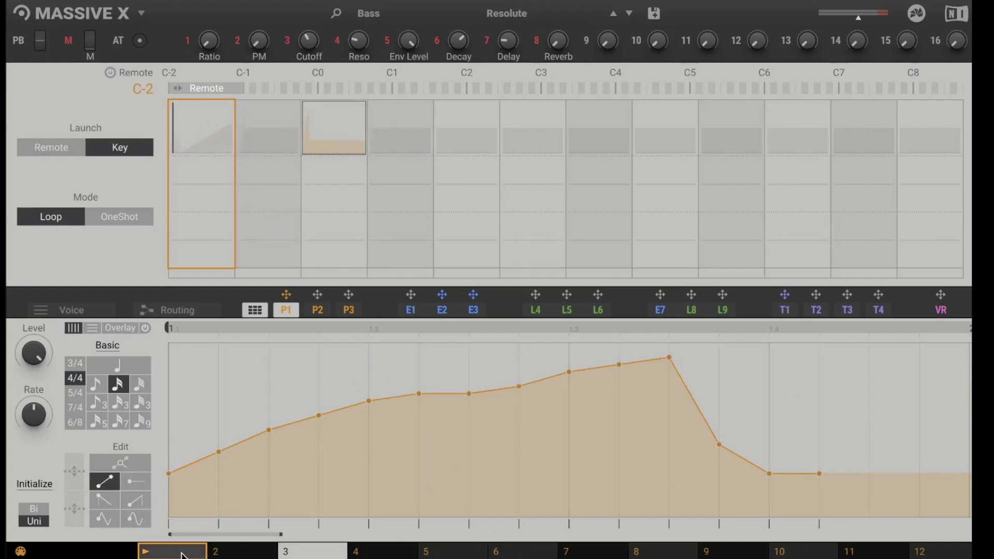
{"action": "left_click", "coordinate": [270, 553]}
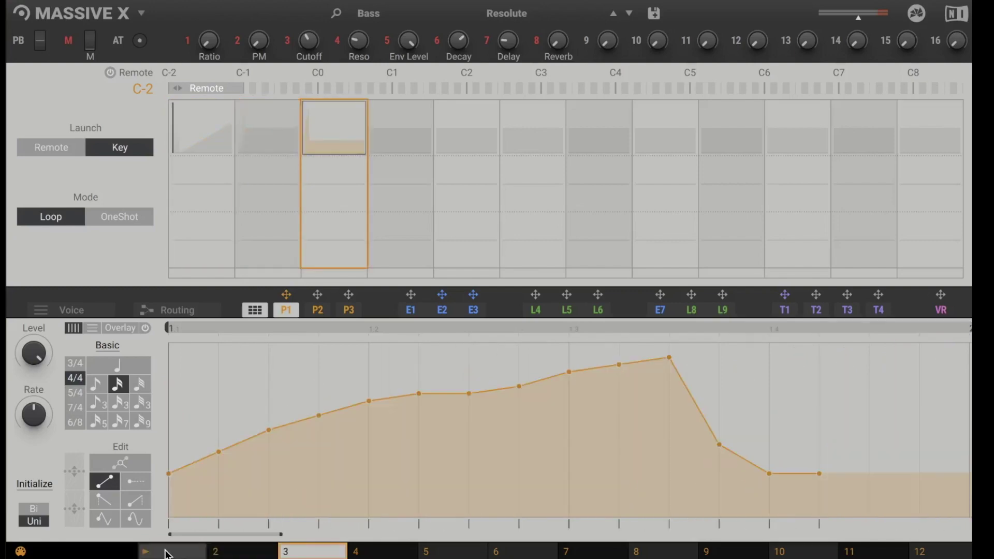
{"action": "left_click", "coordinate": [167, 554]}
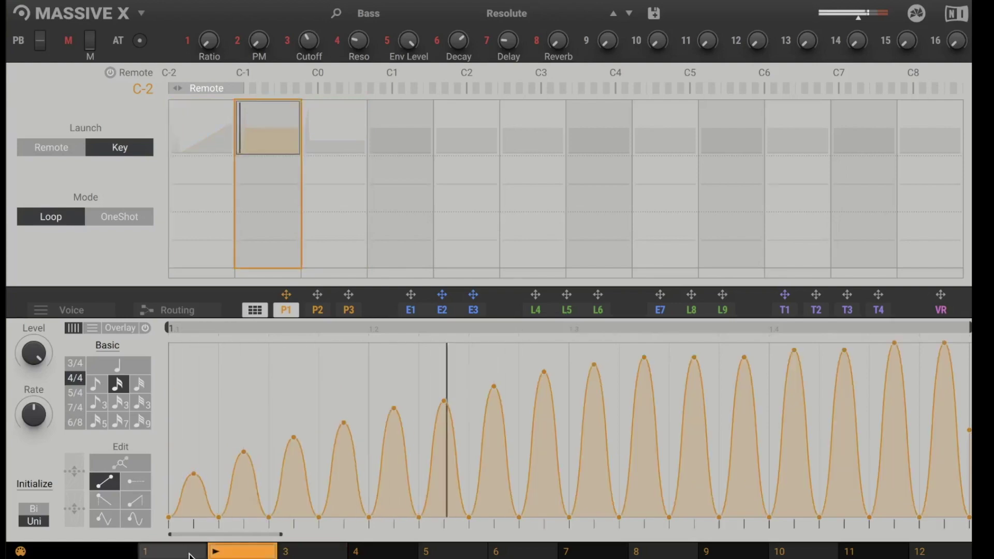
{"action": "left_click", "coordinate": [310, 553]}
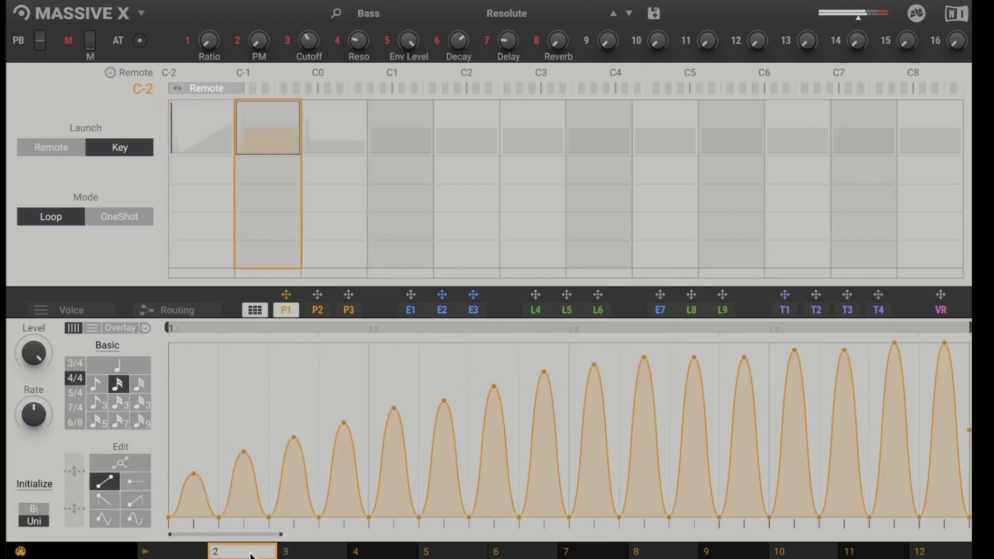
{"action": "left_click", "coordinate": [198, 554]}
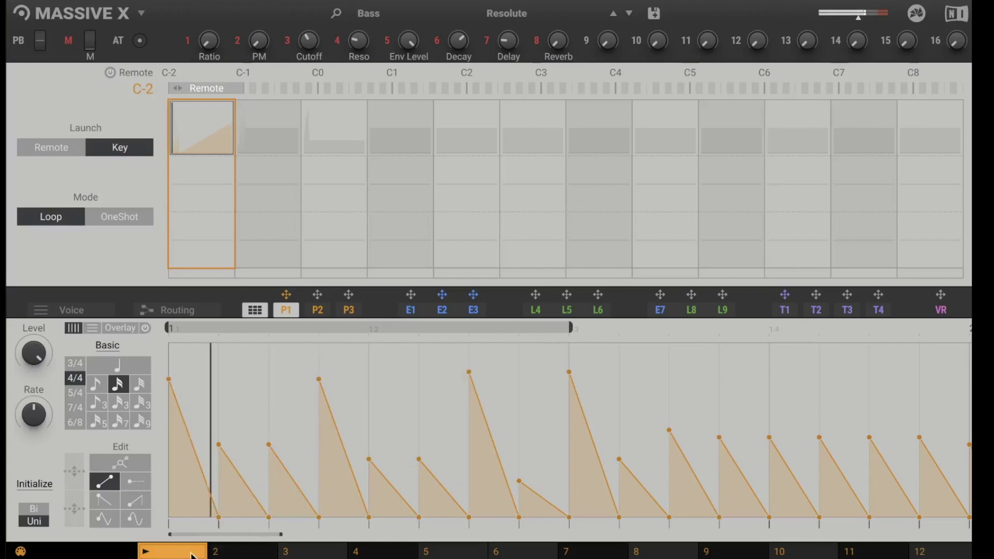
{"action": "left_click", "coordinate": [243, 552]}
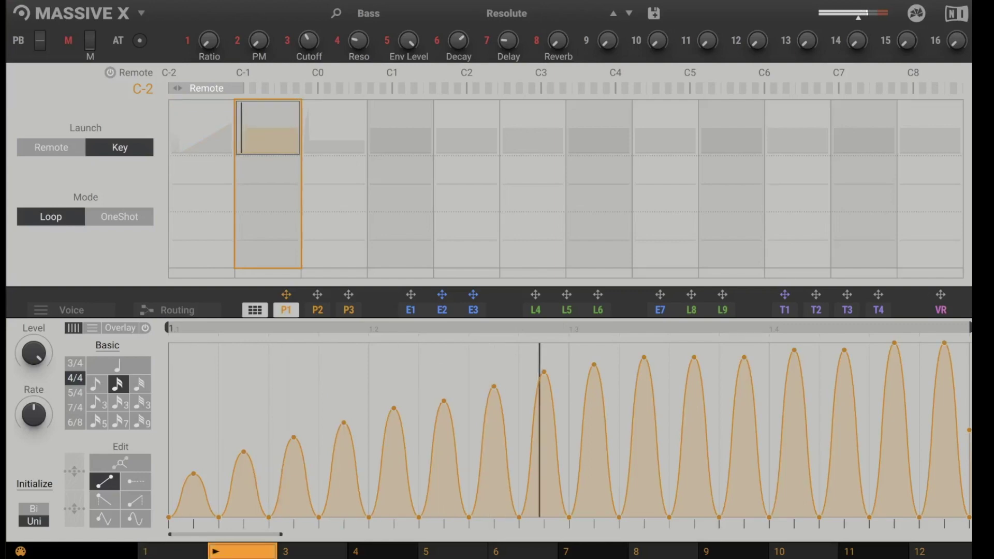
{"action": "left_click", "coordinate": [176, 552]}
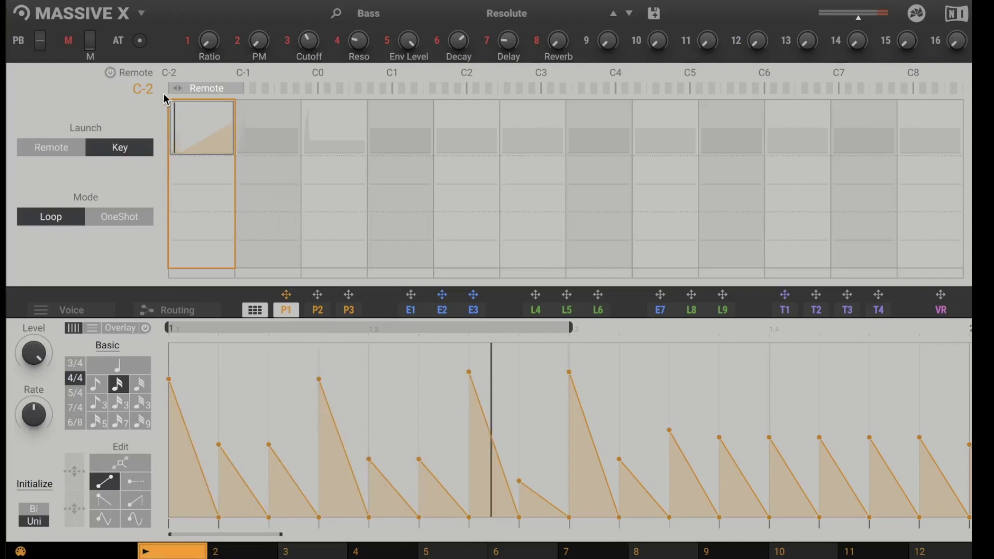
Step: Enable Remote switching, move the remote key range up to C2, and select the second sequence
{"action": "left_click", "coordinate": [109, 73]}
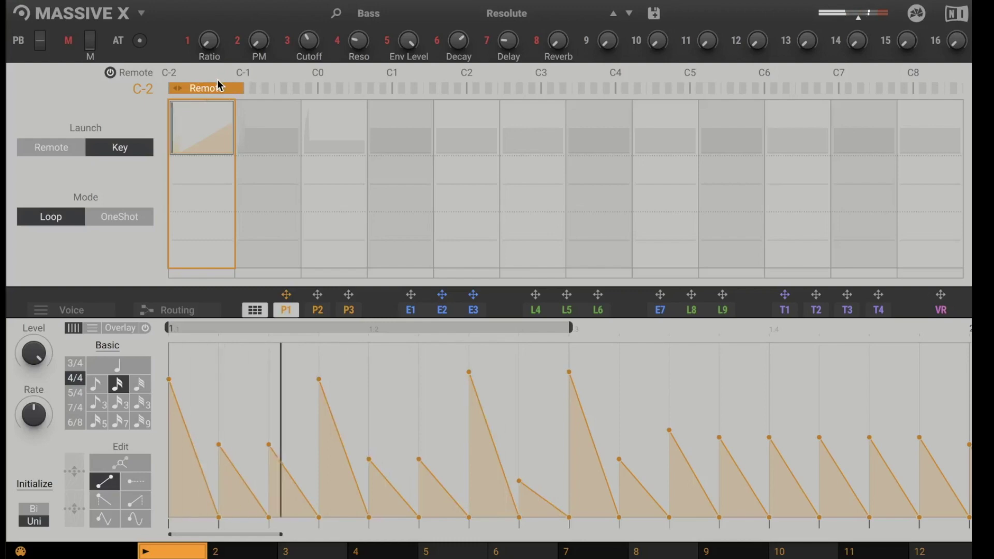
{"action": "left_click_drag", "start_coordinate": [208, 87], "coordinate": [464, 96]}
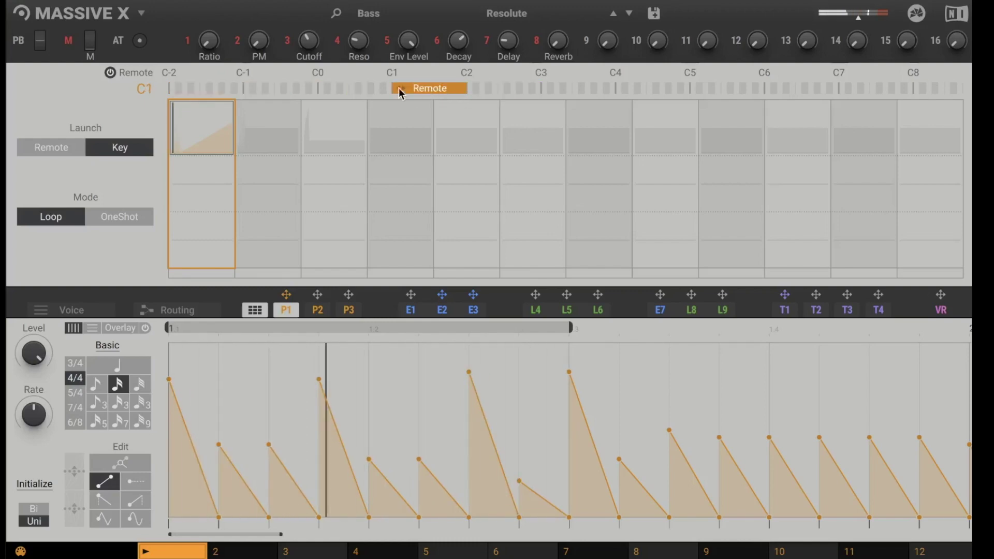
{"action": "left_click_drag", "start_coordinate": [399, 89], "coordinate": [511, 89]}
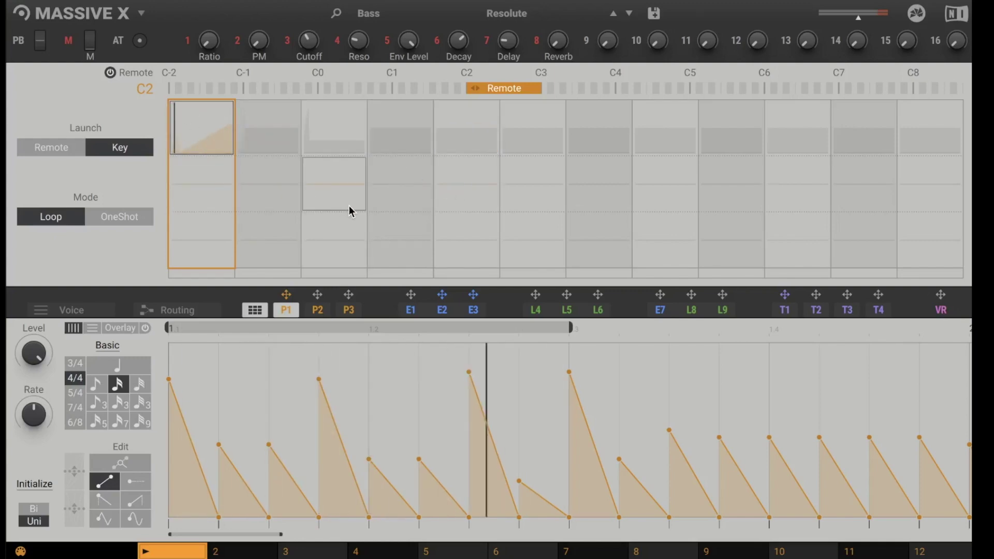
{"action": "left_click", "coordinate": [269, 149]}
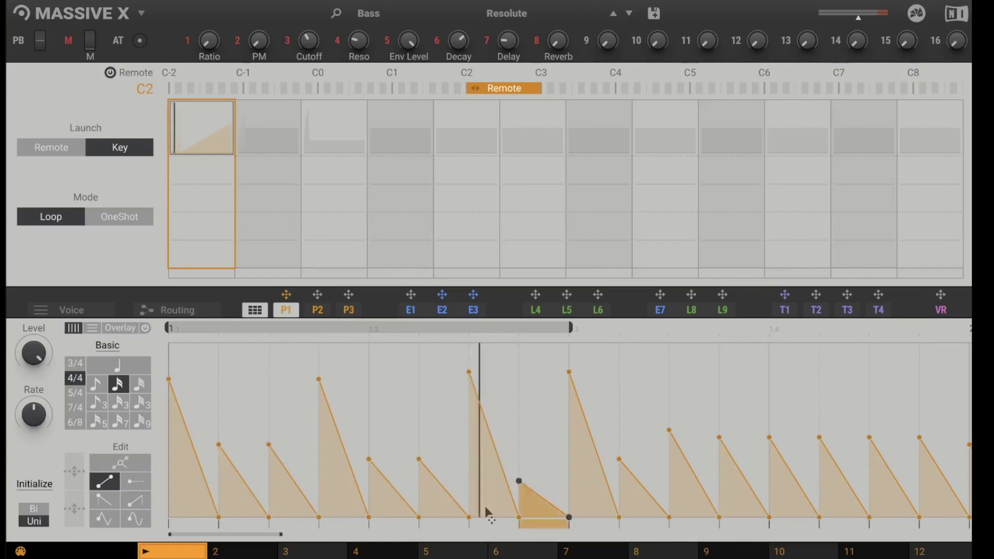
Step: Shift the remote key range down to C0 and play the bell-curve C-1 sequence
{"action": "left_click_drag", "start_coordinate": [495, 85], "coordinate": [362, 88]}
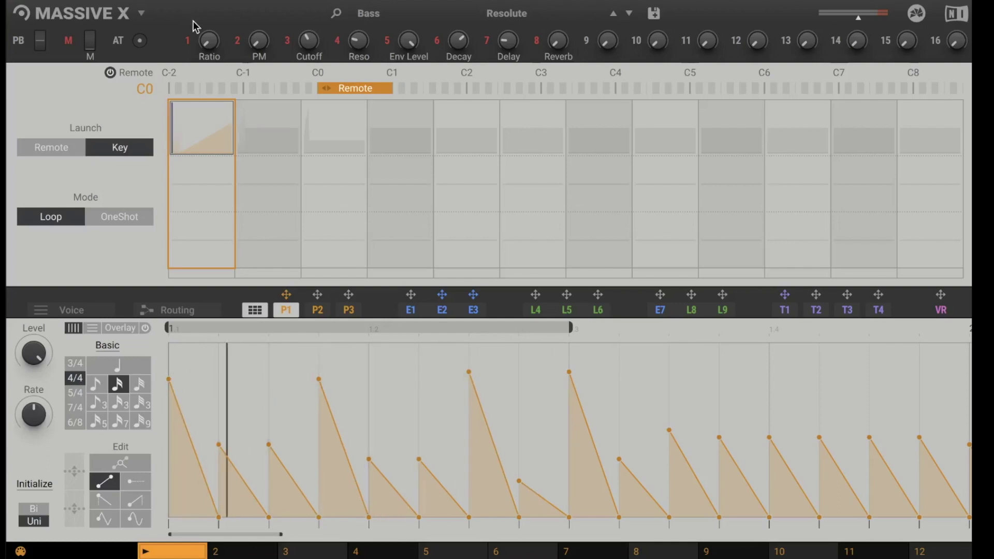
{"action": "left_click", "coordinate": [263, 113]}
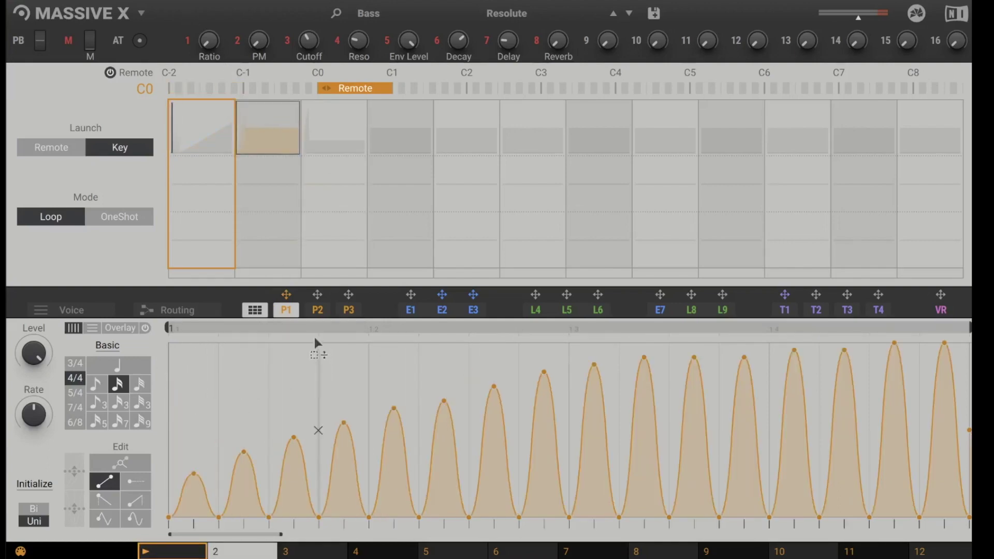
{"action": "left_click", "coordinate": [242, 550]}
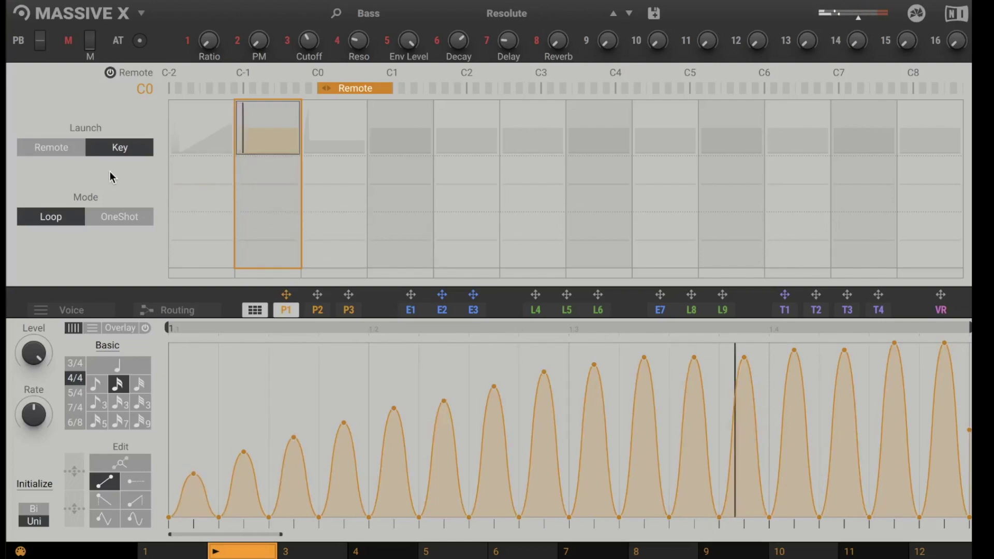
Step: Set Launch to Remote and move the remote key range from C0 to C2
{"action": "left_click", "coordinate": [62, 148]}
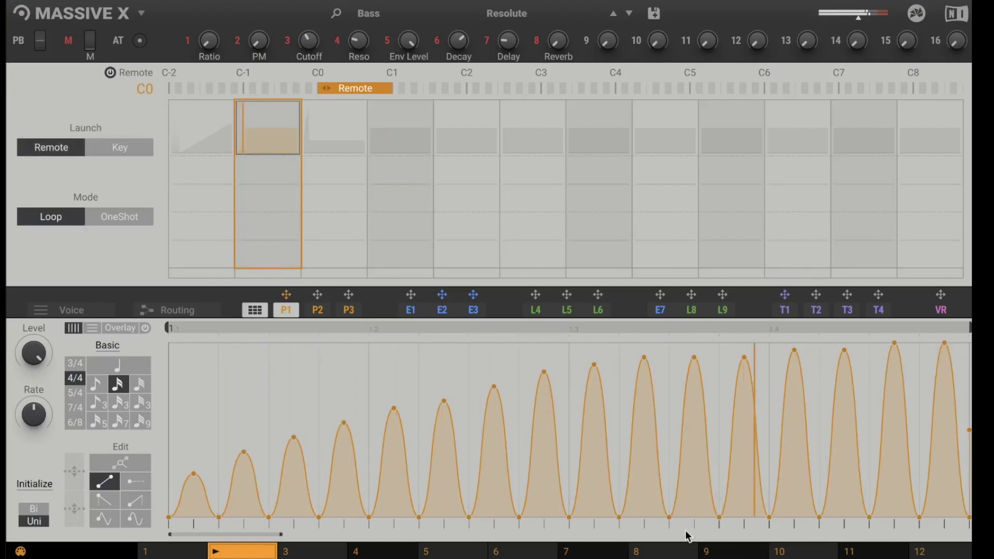
{"action": "left_click_drag", "start_coordinate": [353, 88], "coordinate": [531, 92]}
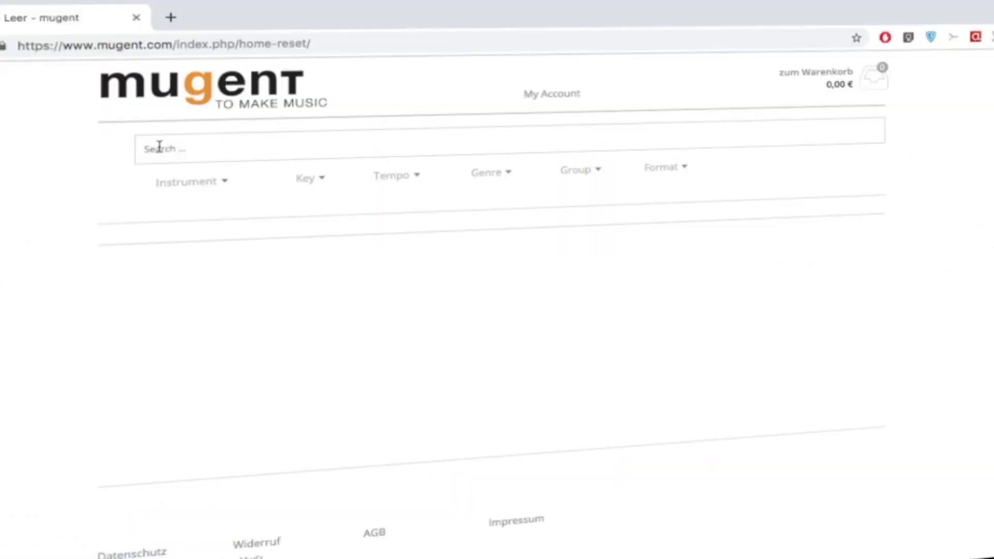
Step: Search mugent.com for Conga loops and filter the tempo to 101–115
{"action": "key", "text": "Return"}
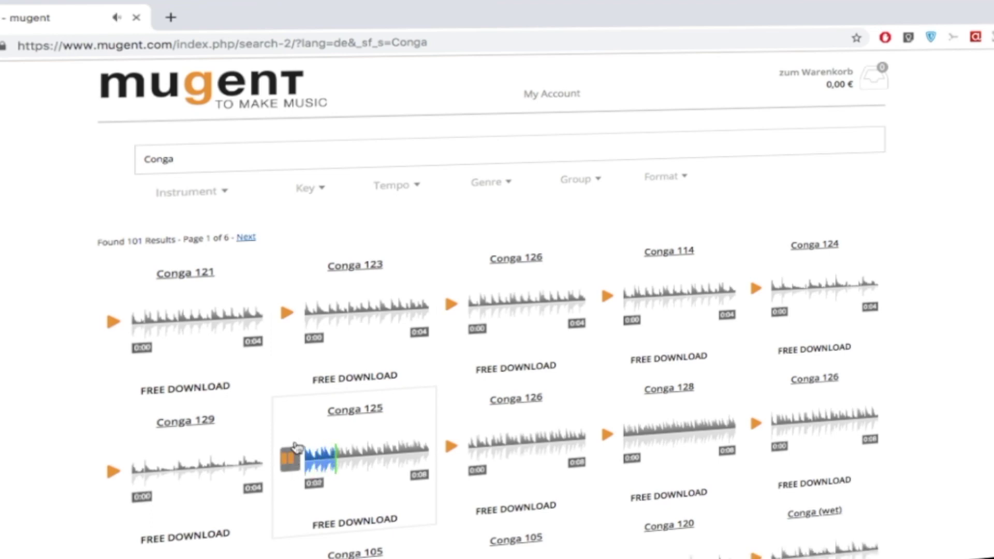
{"action": "left_click", "coordinate": [408, 191]}
{"action": "left_click", "coordinate": [386, 281]}
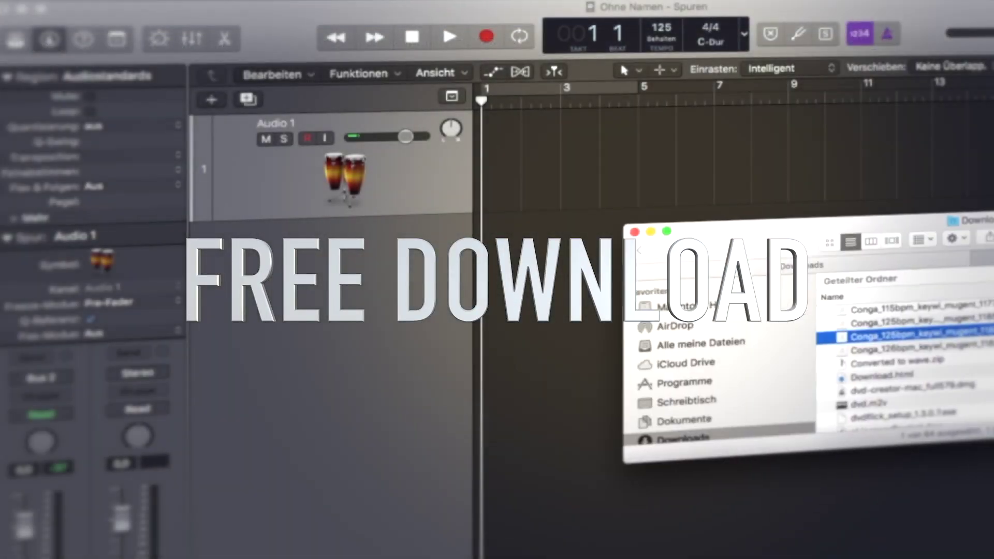
Step: Drop Conga_125bpm_keywi_mugent_1185.wav onto the Audio 1 track at bar 2
{"action": "left_click_drag", "start_coordinate": [880, 336], "coordinate": [521, 177]}
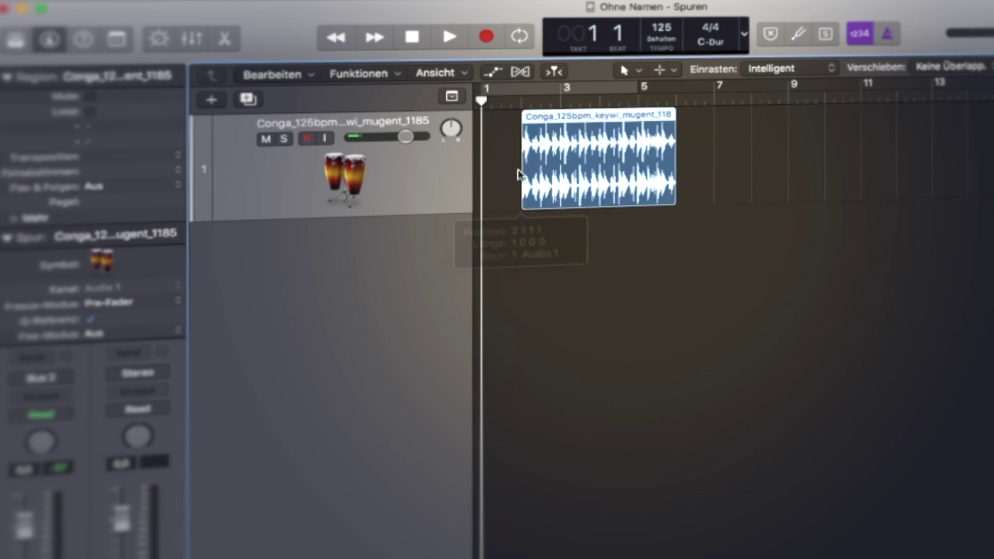